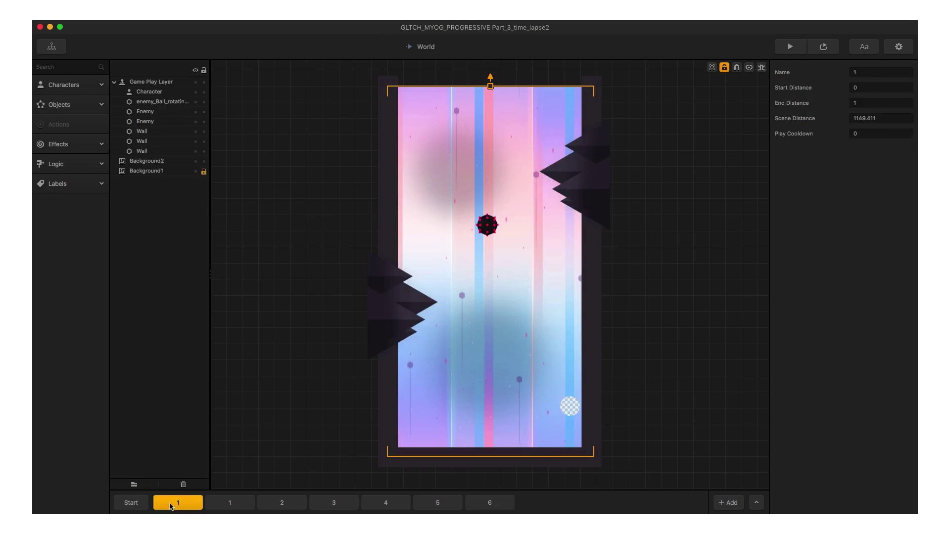
# Line the left wall of scene 7 with spike enemies and place a small spike, scale 0.609, low on the right wall.
pyautogui.click(406, 161)
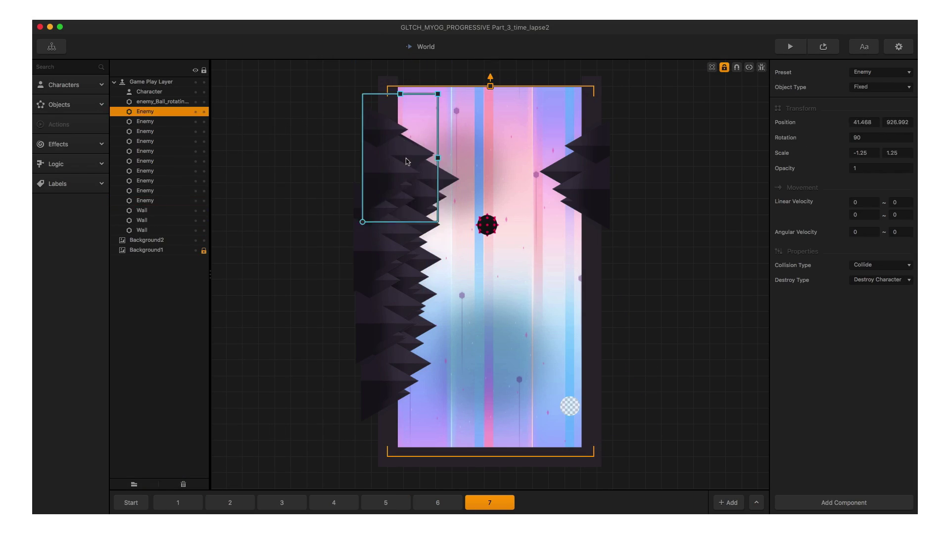
pyautogui.moveTo(396, 381); pyautogui.dragTo(409, 399)
pyautogui.click(405, 297)
pyautogui.moveTo(576, 174); pyautogui.dragTo(574, 403)
pyautogui.click(897, 153)
pyautogui.write('0.5')
pyautogui.scroll(5, 574, 396)
pyautogui.moveTo(401, 99); pyautogui.dragTo(361, 62)
pyautogui.scroll(-5, 490, 267)
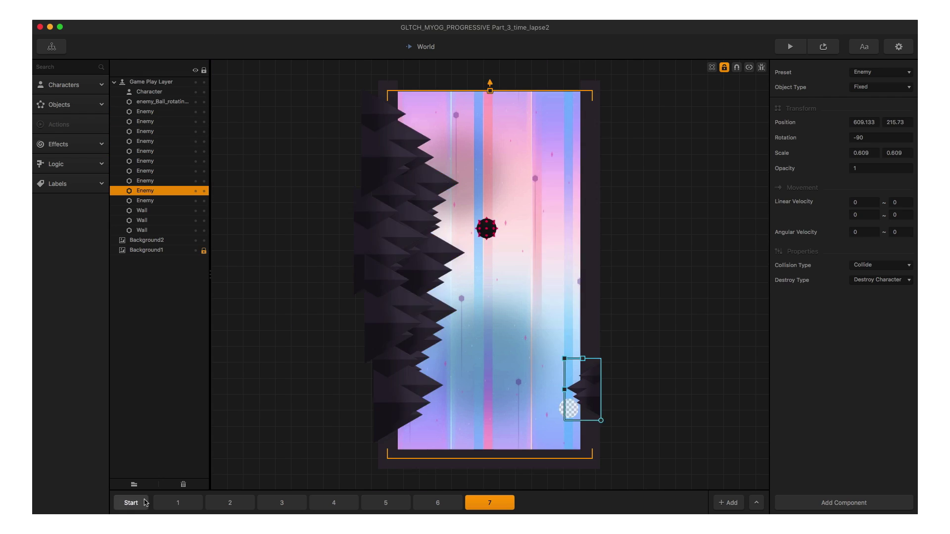
# Review the enemy layouts of scenes 1, 3, 6 and 7.
pyautogui.click(178, 503)
pyautogui.click(565, 285)
pyautogui.click(281, 502)
pyautogui.click(592, 236)
pyautogui.click(450, 503)
pyautogui.click(489, 502)
pyautogui.moveTo(417, 273); pyautogui.dragTo(415, 281)
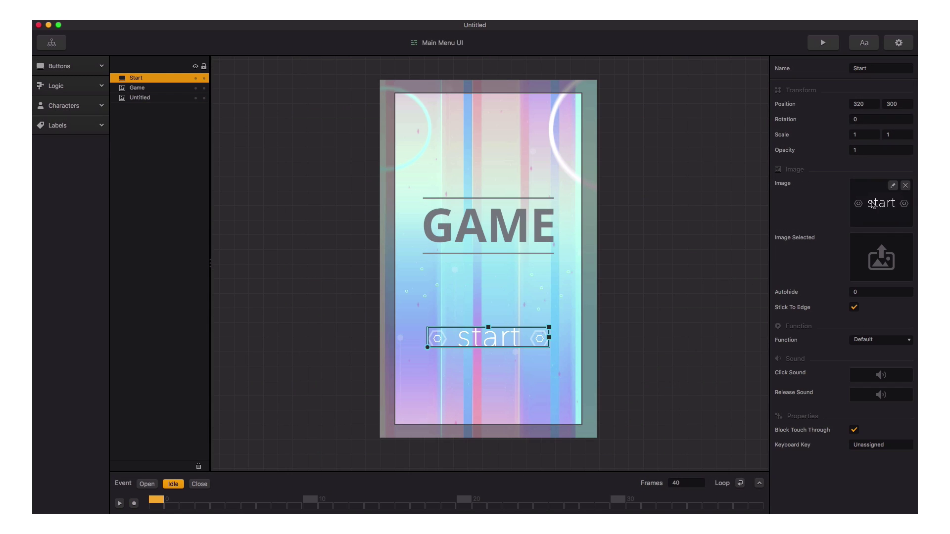
# Replace the Game title image with the pink GLTCH logo in the Main Menu UI, hiding the background image while editing.
pyautogui.click(196, 98)
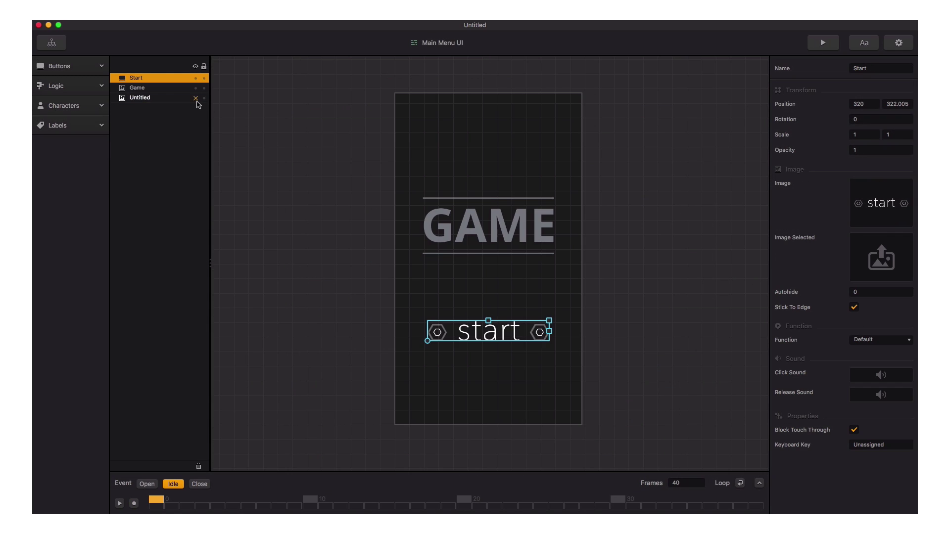
pyautogui.click(149, 87)
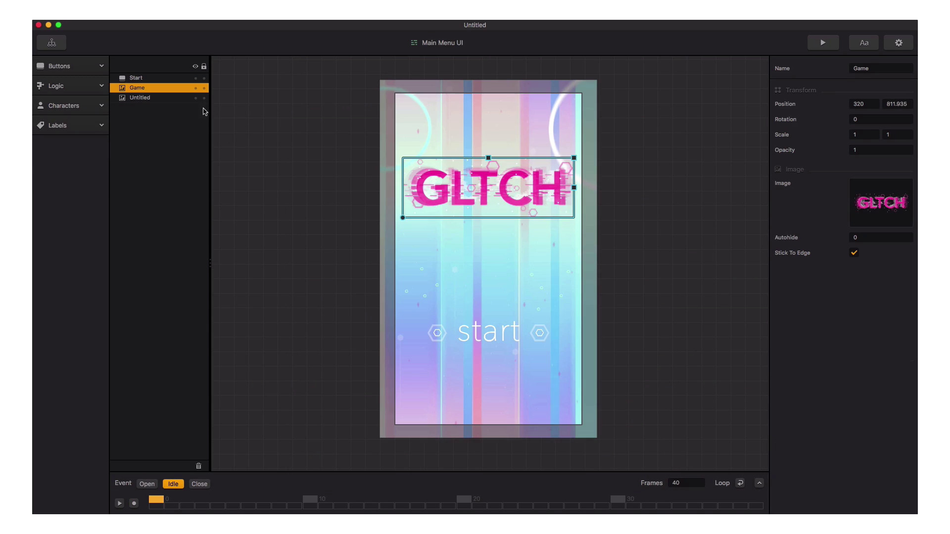
pyautogui.click(581, 224)
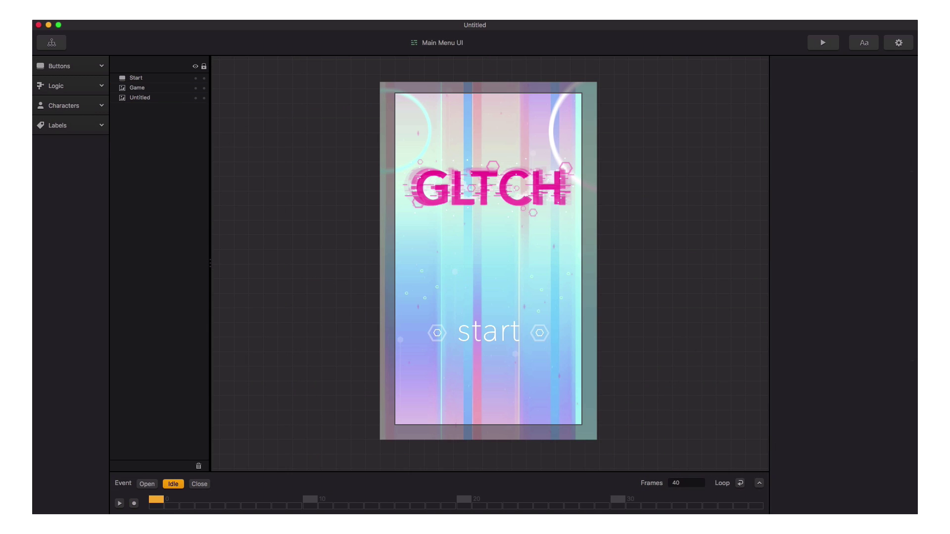
pyautogui.rightClick(490, 297)
pyautogui.click(577, 304)
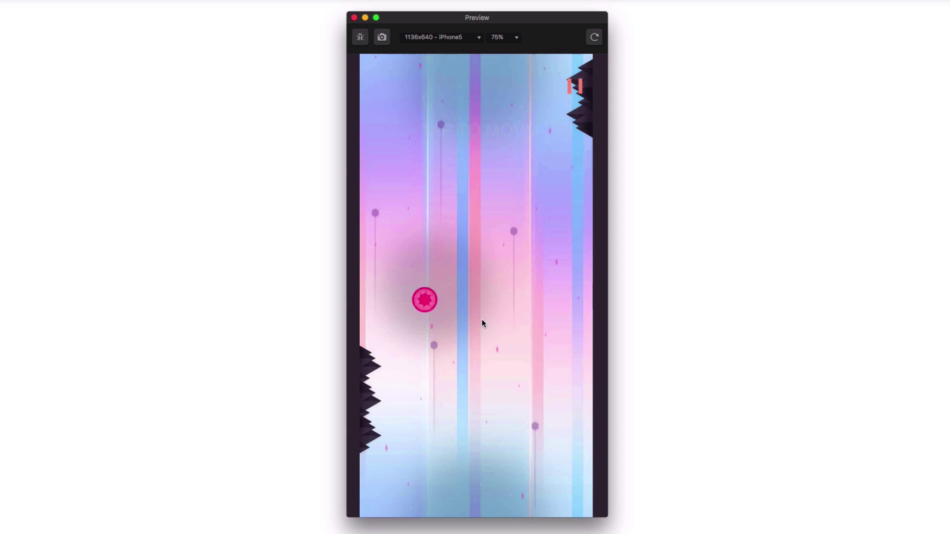
# Play-test the game in the preview, making the ball jump between the walls past the spikes.
pyautogui.click(481, 319)
pyautogui.click(482, 319)
pyautogui.click(482, 319)
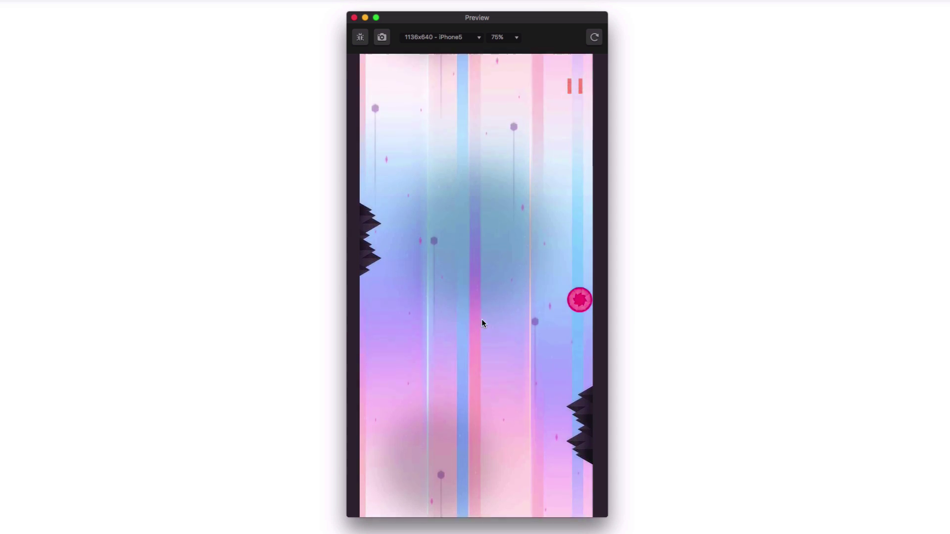
pyautogui.click(482, 319)
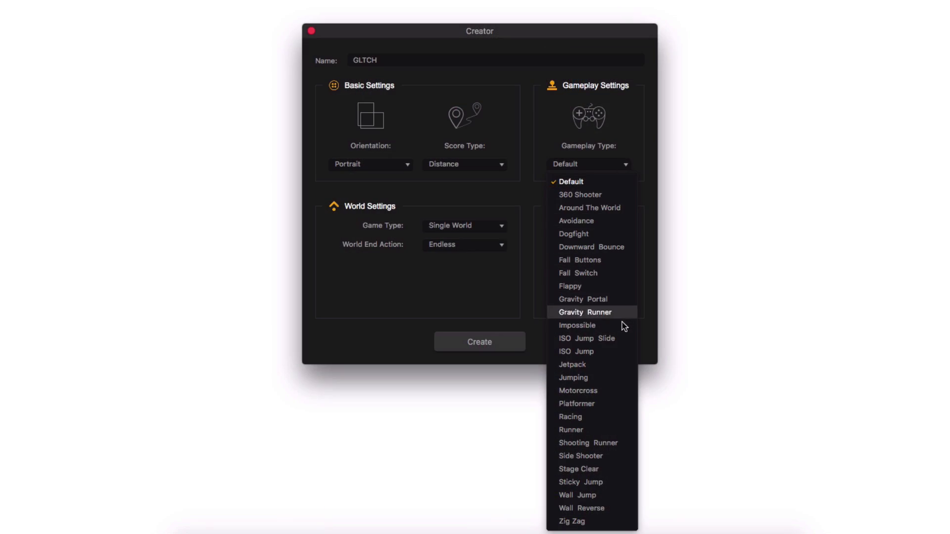
# Set the gameplay type of the GLTCH project to Wall Jump.
pyautogui.click(589, 496)
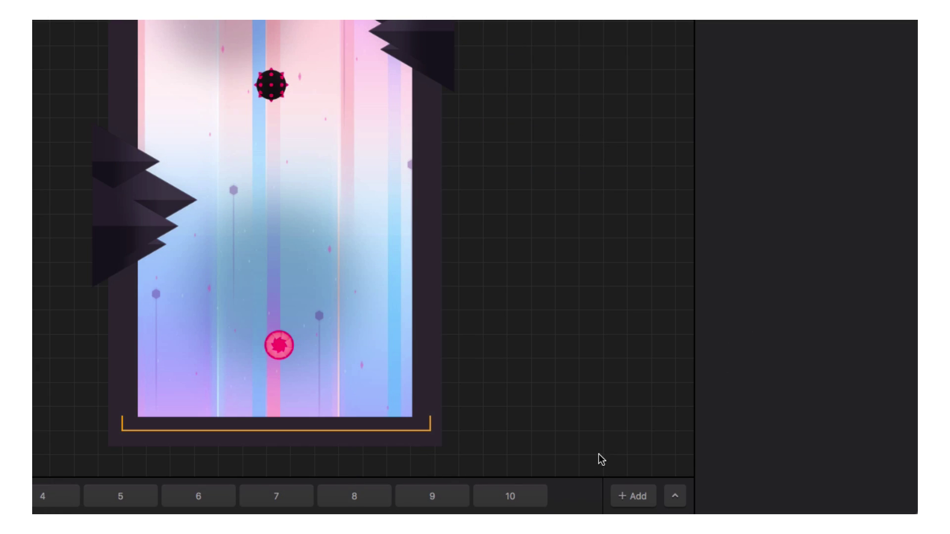
# Duplicate scene 10 and delete the three rotating ball enemies and three rotating square enemies from the copy.
pyautogui.click(532, 493)
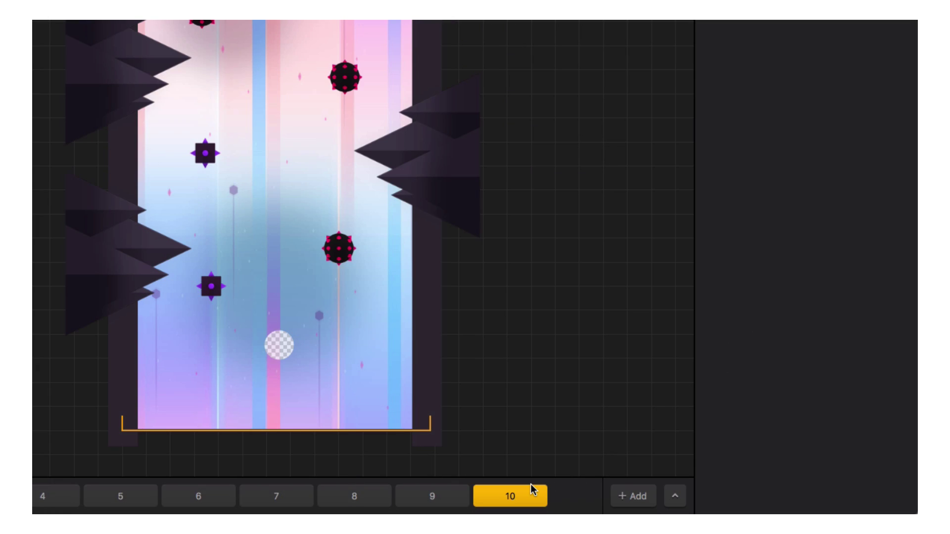
pyautogui.press('super+d')
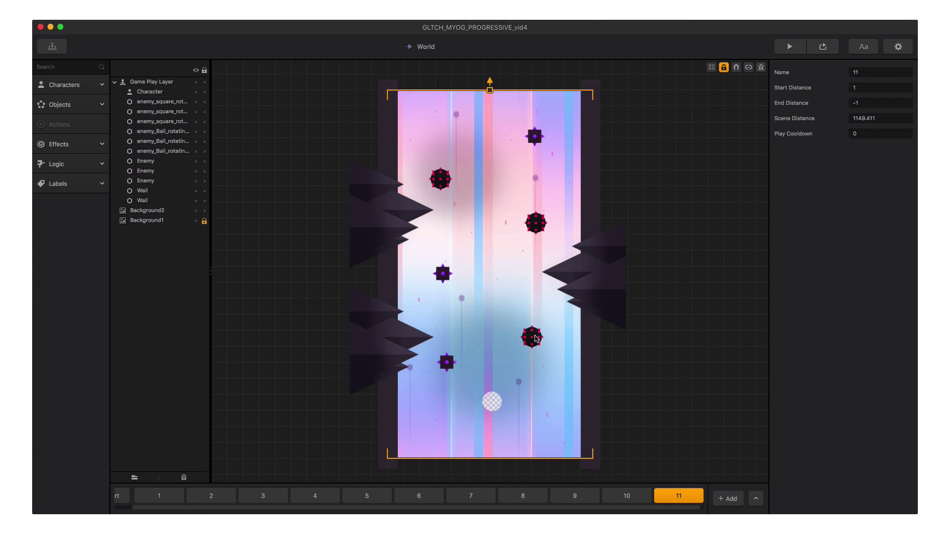
pyautogui.click(533, 336)
pyautogui.press('BackSpace')
pyautogui.click(447, 363)
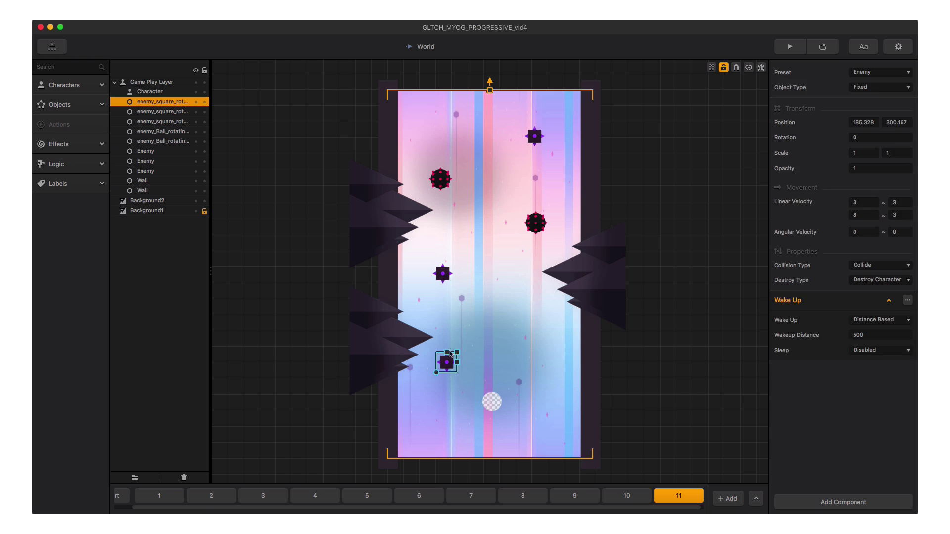
pyautogui.press('BackSpace')
pyautogui.click(443, 274)
pyautogui.press('BackSpace')
pyautogui.click(538, 223)
pyautogui.press('BackSpace')
pyautogui.click(441, 179)
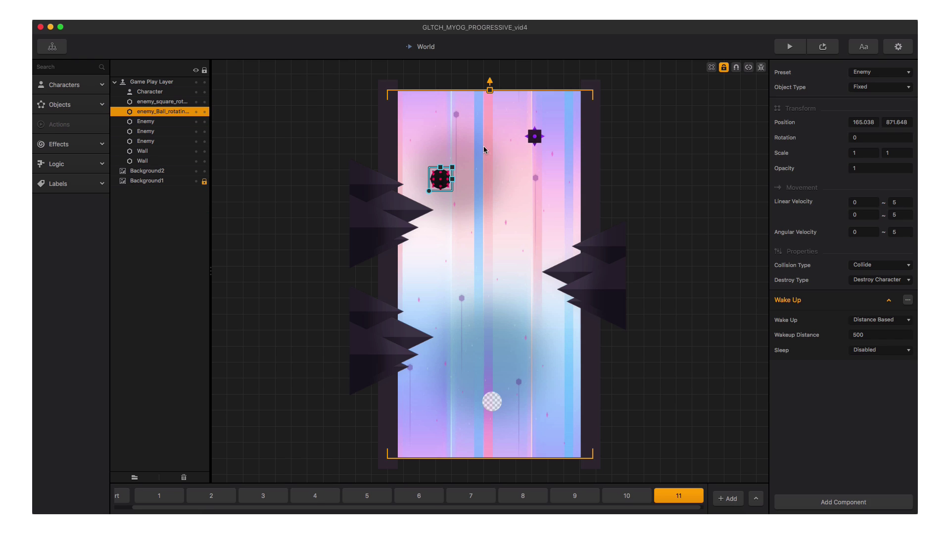
pyautogui.press('BackSpace')
pyautogui.click(535, 136)
pyautogui.press('BackSpace')
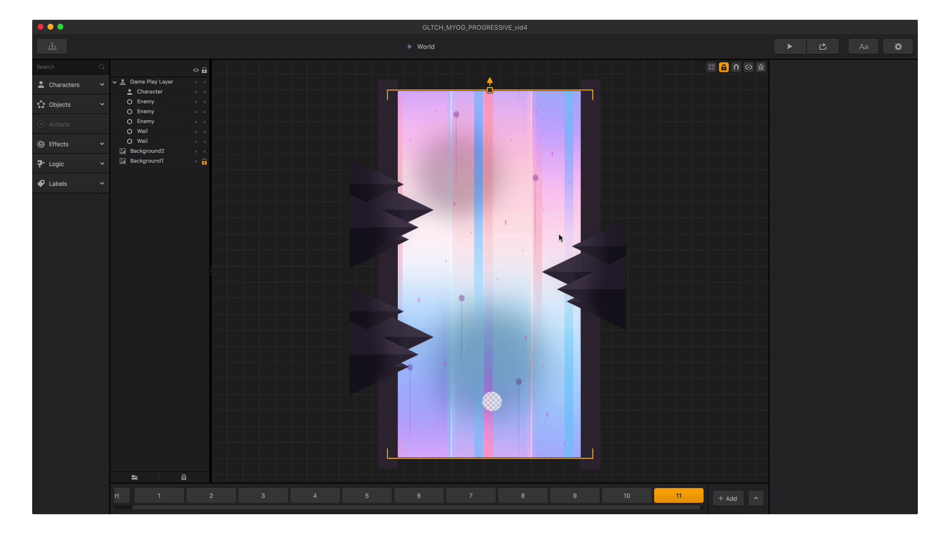
# Import the barrier image into the middle of scene 11 as a Platform object named Barrier.
pyautogui.moveTo(935, 297); pyautogui.dragTo(636, 213)
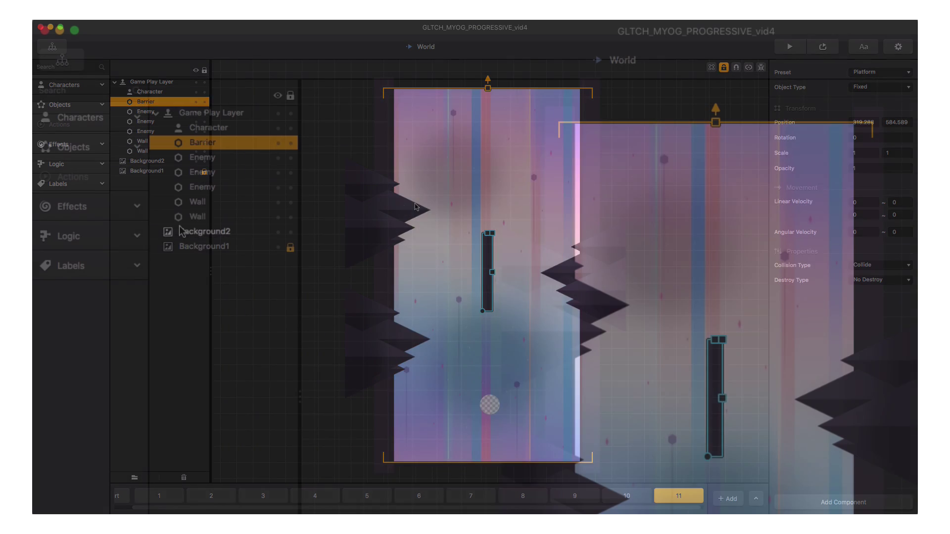
# Check the Barrier object's polygon collision shape in the Shape Editor.
pyautogui.click(96, 108)
pyautogui.click(111, 374)
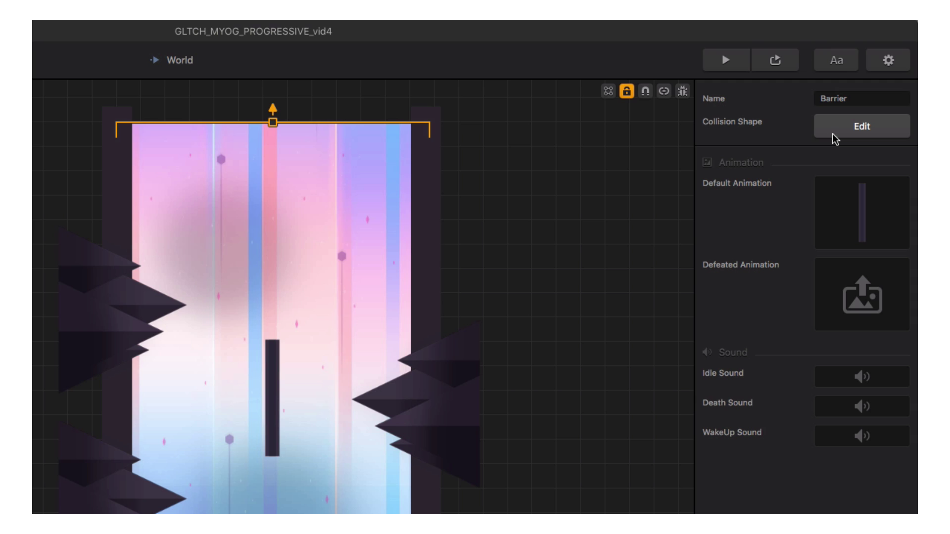
pyautogui.click(840, 137)
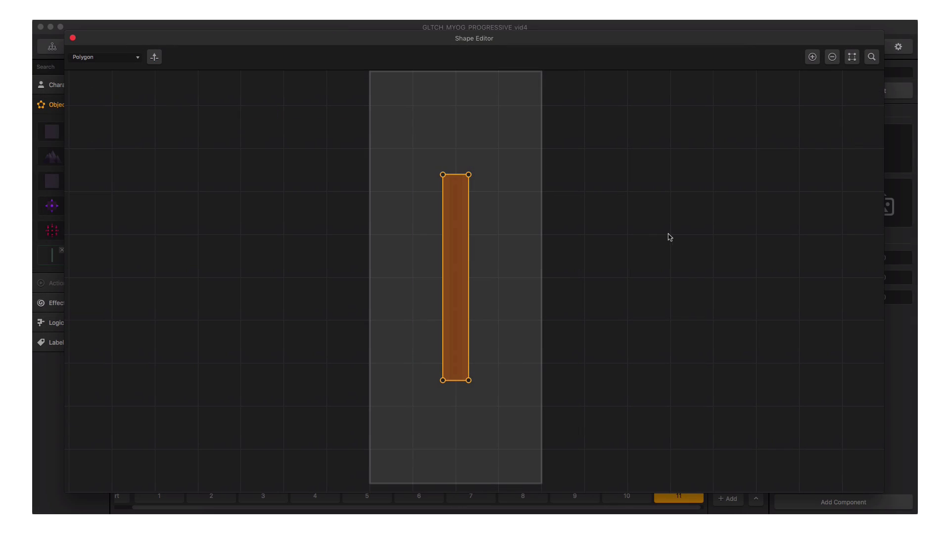
pyautogui.click(852, 58)
pyautogui.scroll(5, 533, 237)
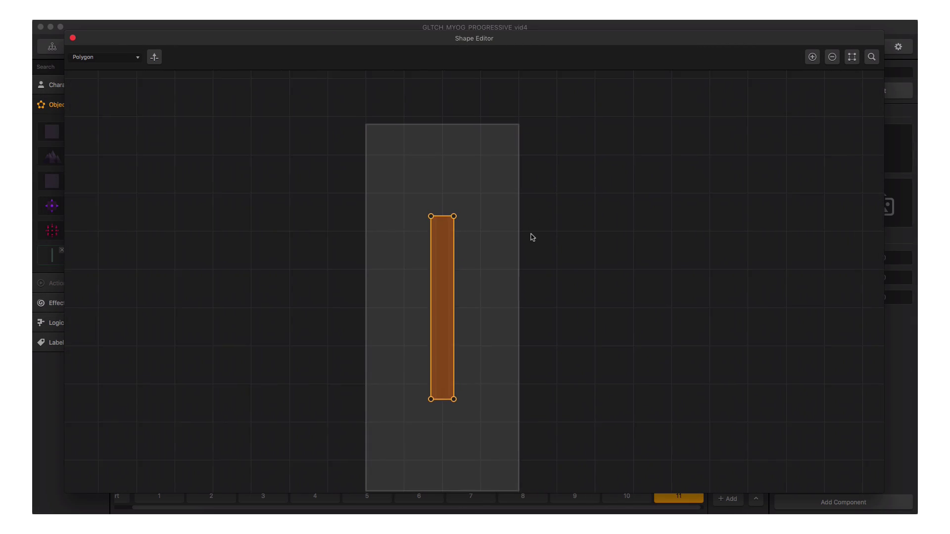
pyautogui.moveTo(533, 237); pyautogui.dragTo(576, 206)
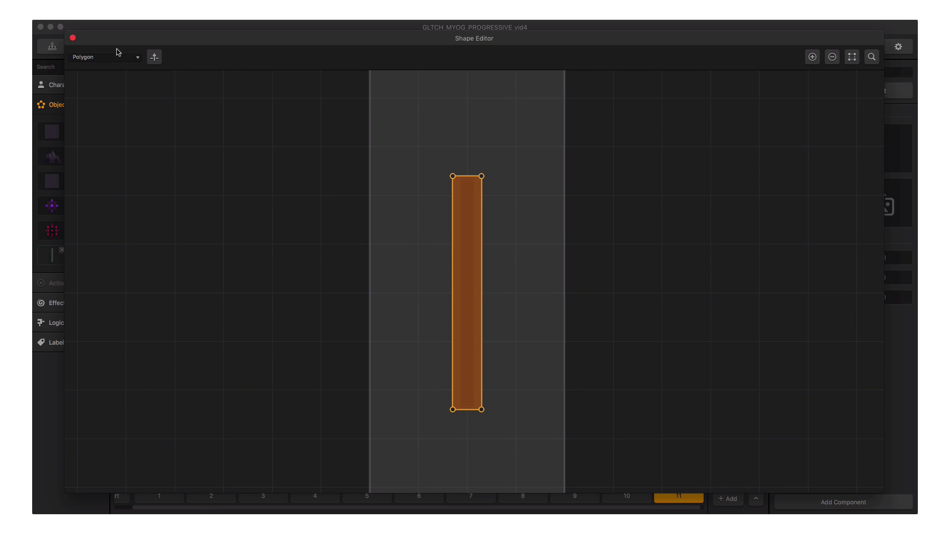
pyautogui.click(72, 38)
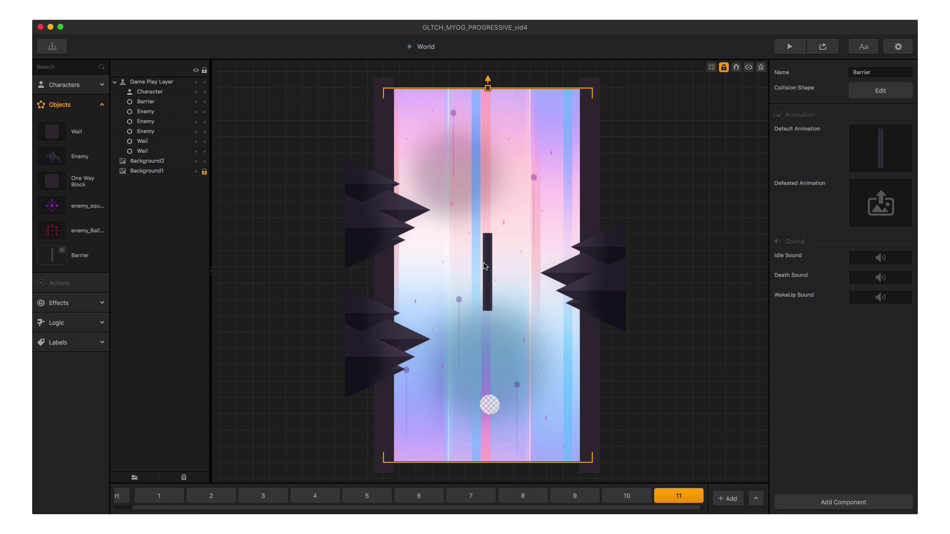
# Move the barrier down the scene's centre line to a vertical position of about 157 and place a duplicate near the top at about 995.
pyautogui.click(484, 266)
pyautogui.moveTo(485, 266); pyautogui.dragTo(484, 402)
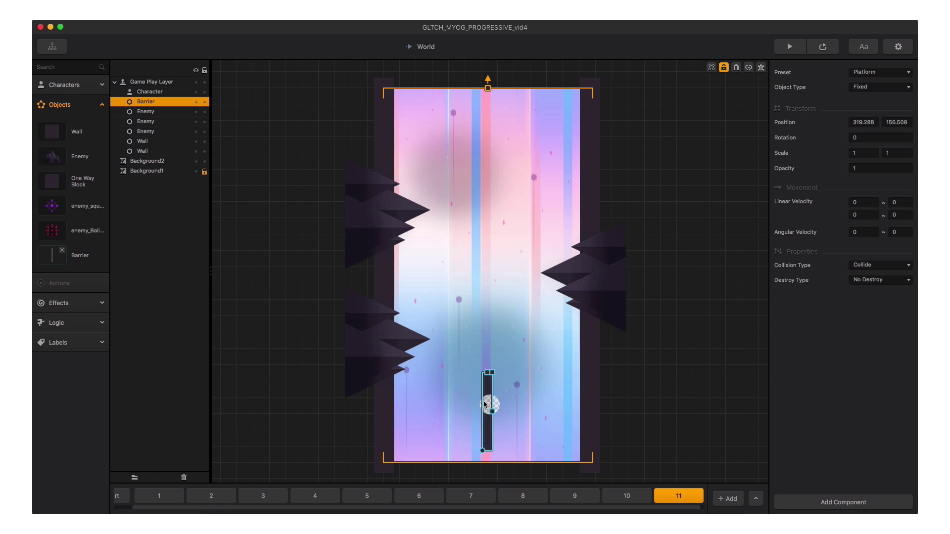
pyautogui.hotkey('alt', 'Up')
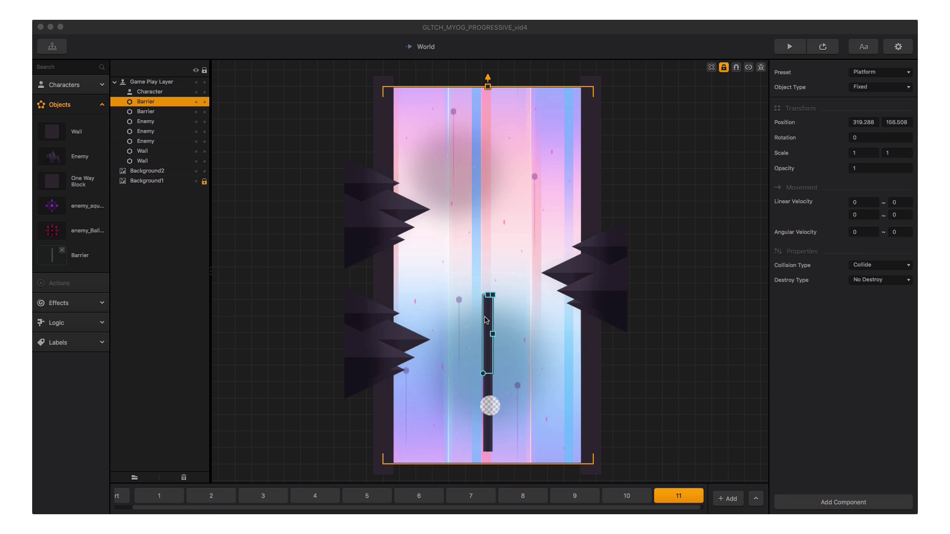
pyautogui.moveTo(486, 307); pyautogui.dragTo(478, 124)
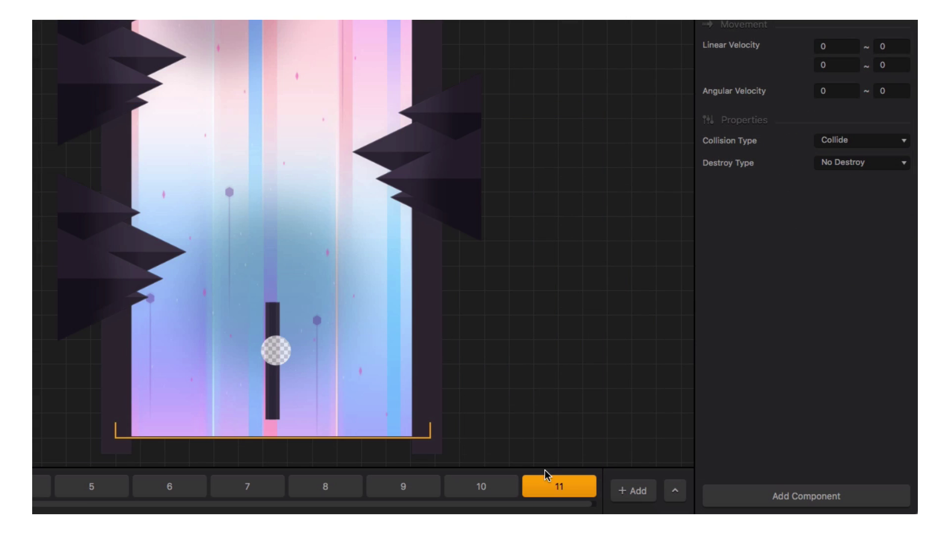
# Solo scene 11 and expand the Timeline Editor over the scene view.
pyautogui.click(568, 487)
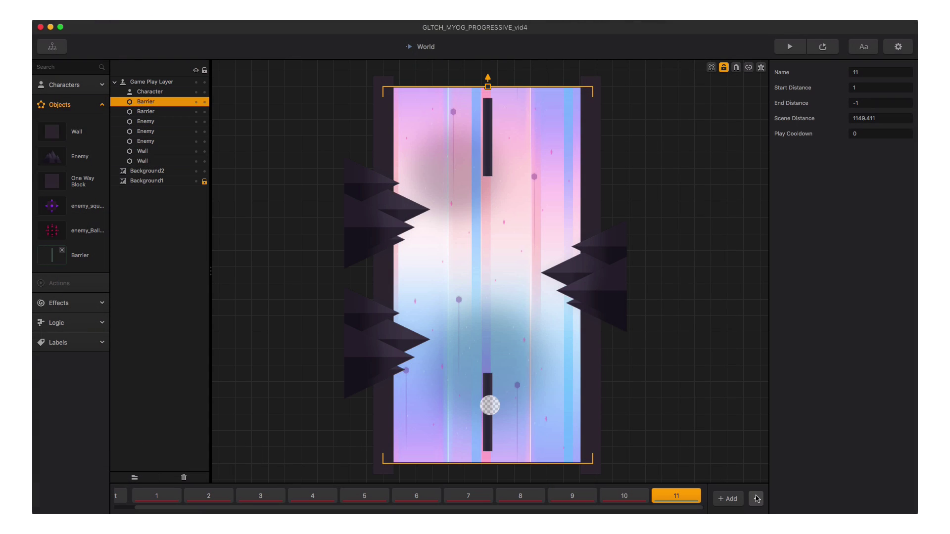
pyautogui.click(755, 497)
pyautogui.moveTo(442, 157); pyautogui.dragTo(448, 63)
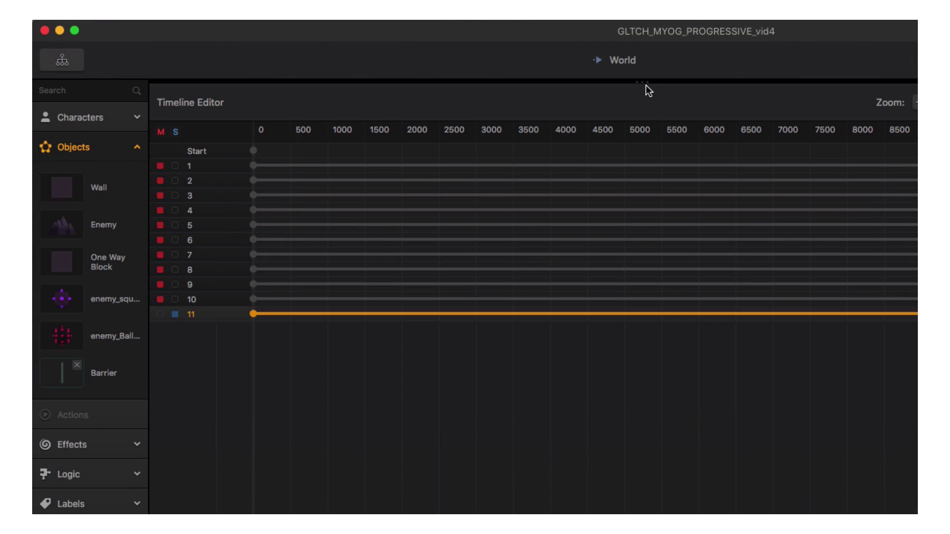
# Align all scenes one after another along the timeline with Align Scenes.
pyautogui.click(121, 10)
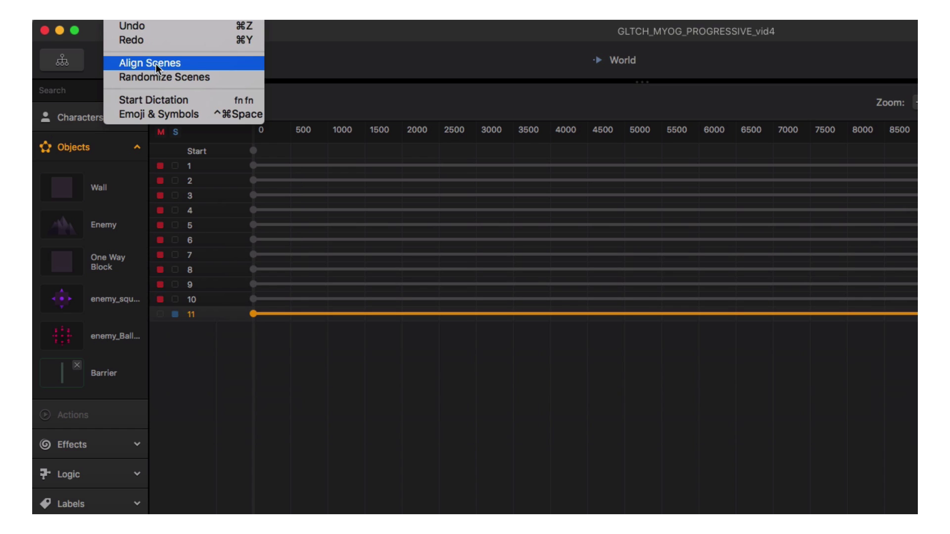
pyautogui.click(196, 69)
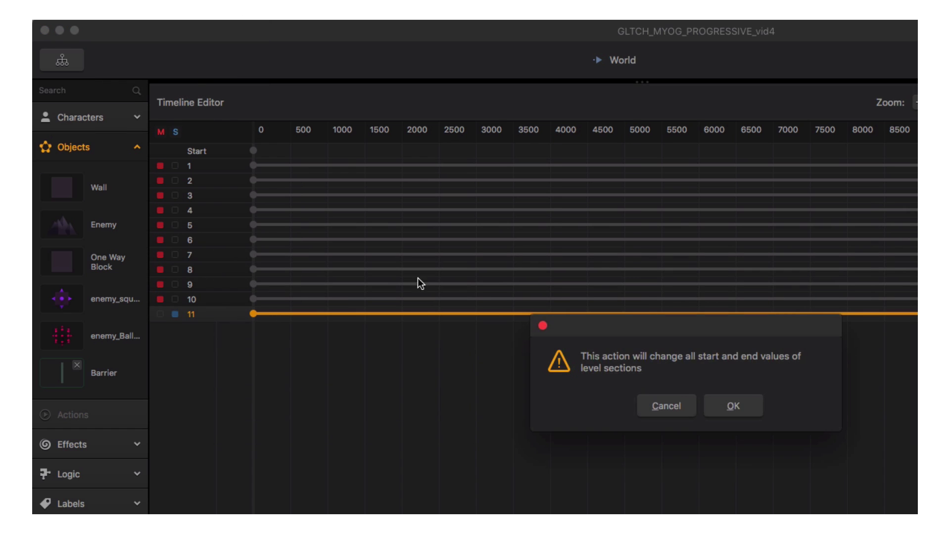
pyautogui.click(731, 406)
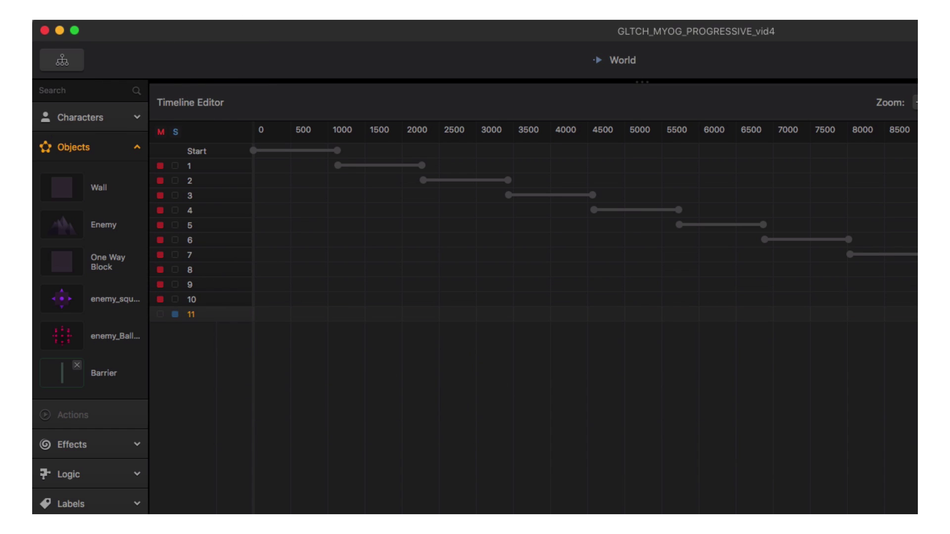
# Randomize the order of all scenes with Randomize Scenes.
pyautogui.click(121, 10)
pyautogui.click(236, 79)
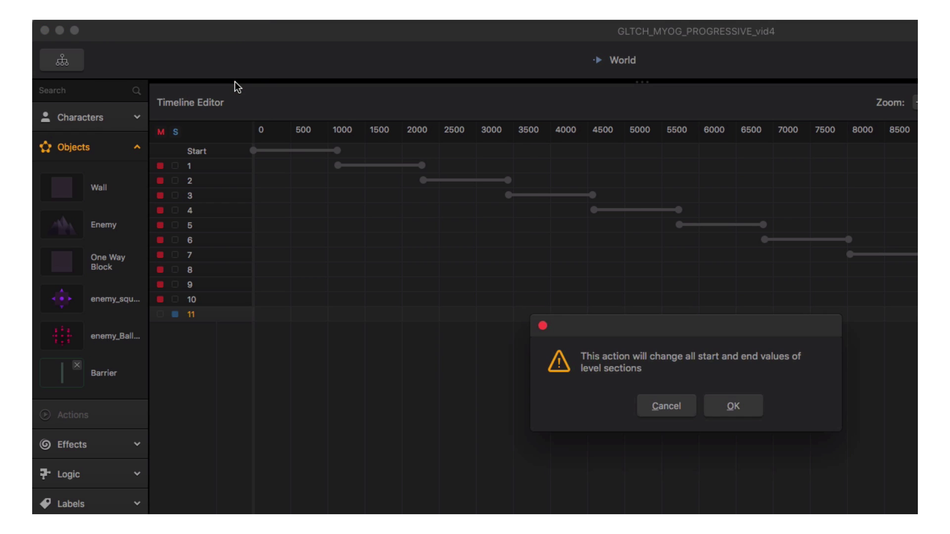
pyautogui.click(746, 409)
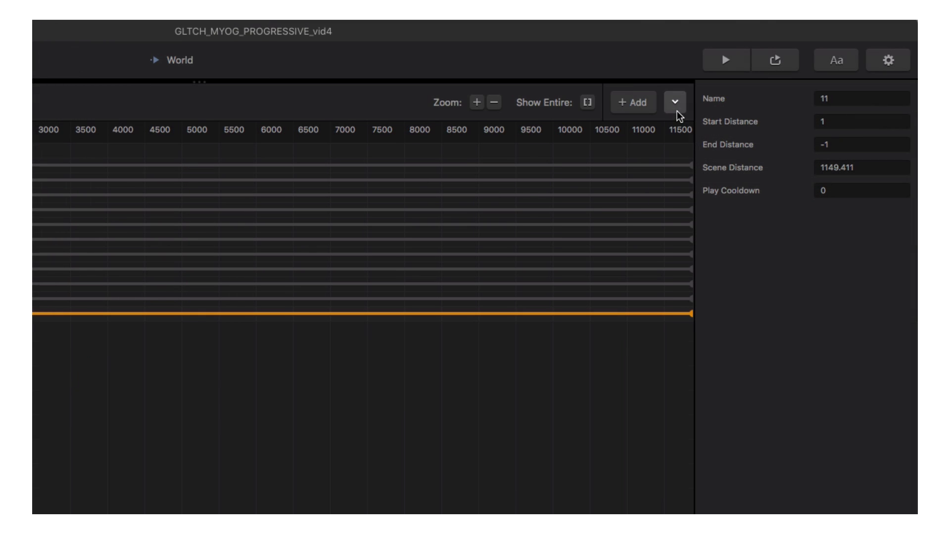
# Collapse the Timeline Editor and play-test scene 11 with its barriers in the preview.
pyautogui.click(677, 110)
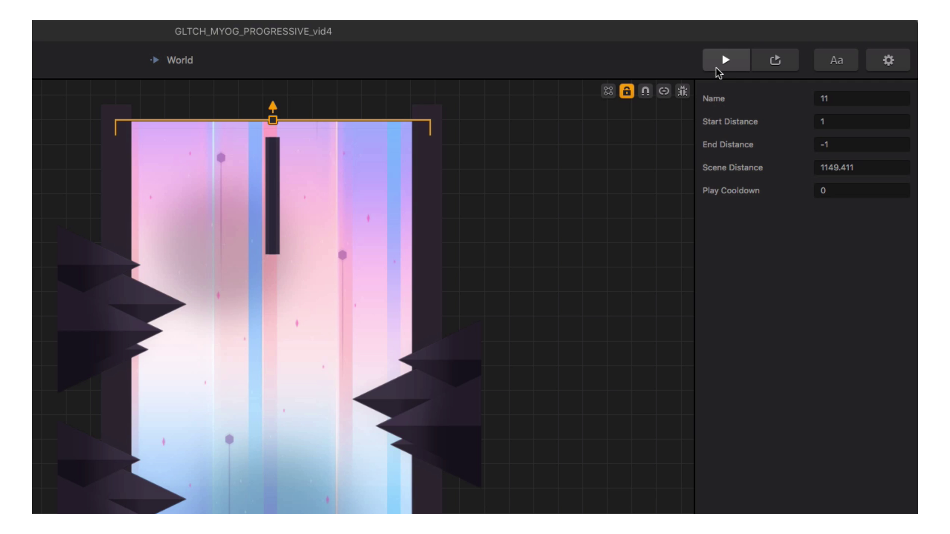
pyautogui.click(725, 59)
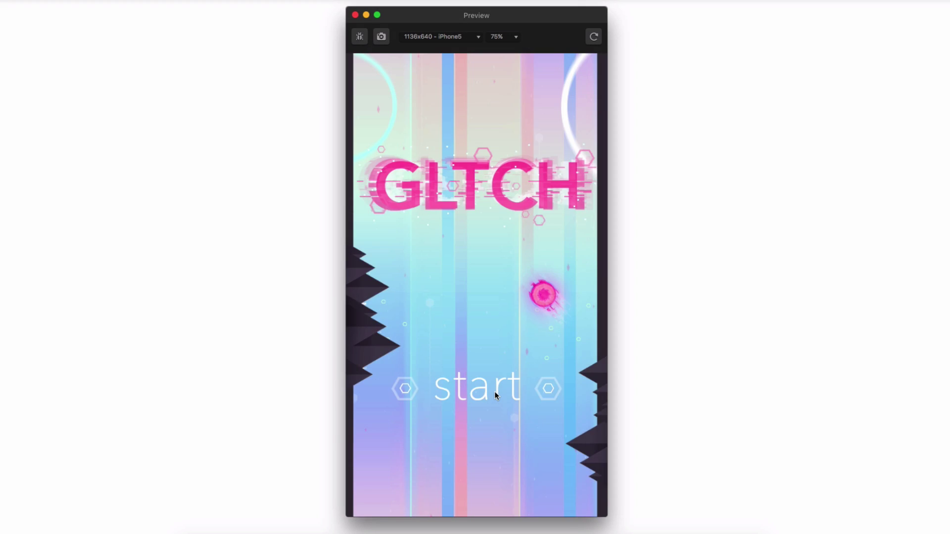
pyautogui.click(494, 390)
pyautogui.click(508, 385)
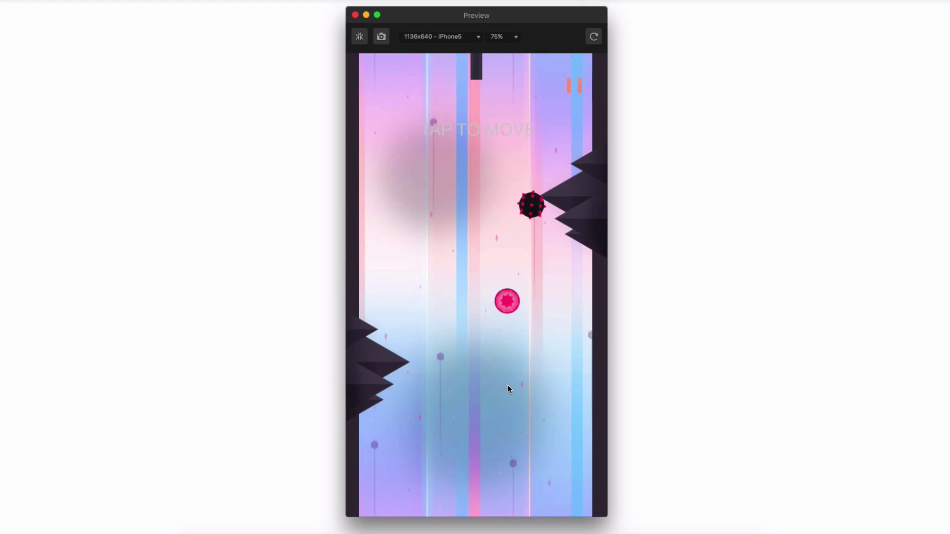
pyautogui.click(507, 385)
pyautogui.click(507, 385)
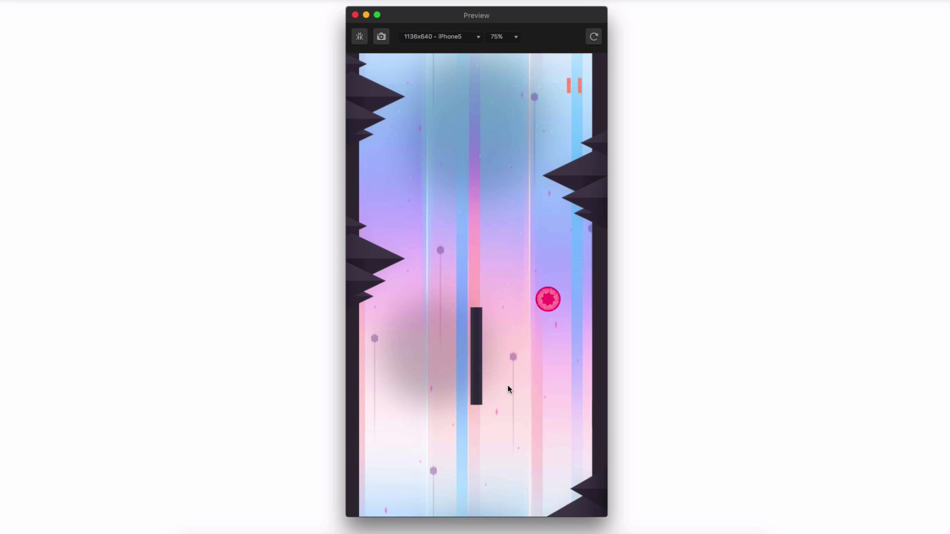
pyautogui.click(508, 385)
pyautogui.click(508, 385)
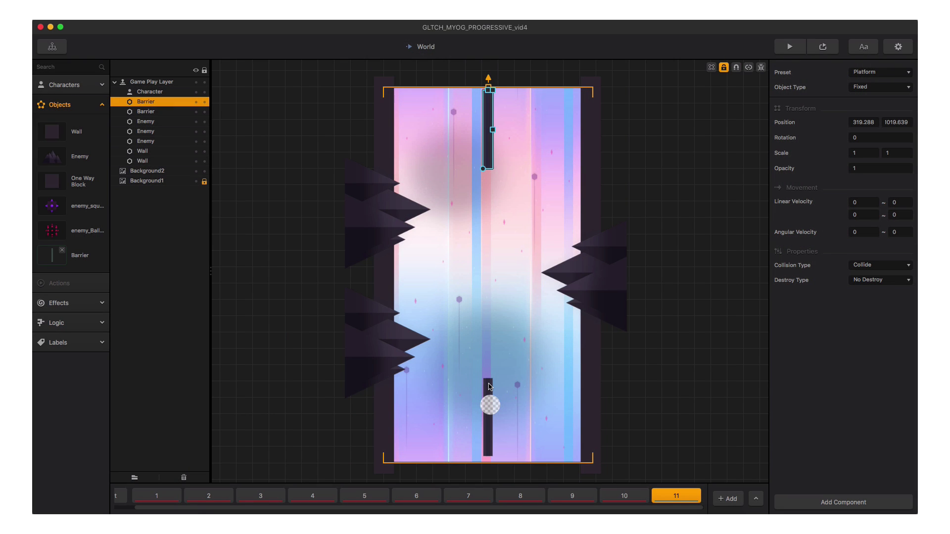
# Move the lower barrier in scene 11 up to a vertical position of about 277.
pyautogui.moveTo(489, 386); pyautogui.dragTo(489, 342)
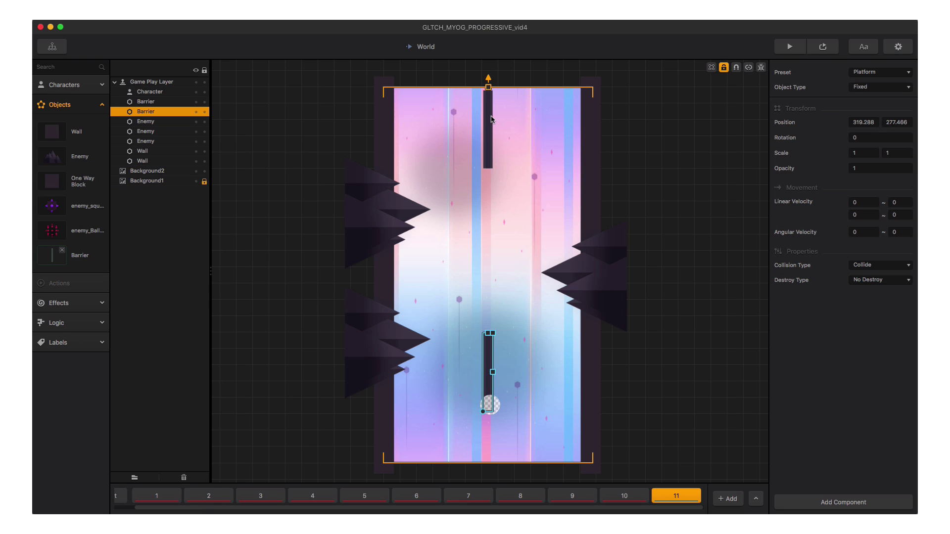
# Move scene 11's upper barrier down to a vertical position of about 861 and shrink both left-wall spike enemies to about -0.7 by 0.84 scale.
pyautogui.moveTo(492, 121); pyautogui.dragTo(493, 171)
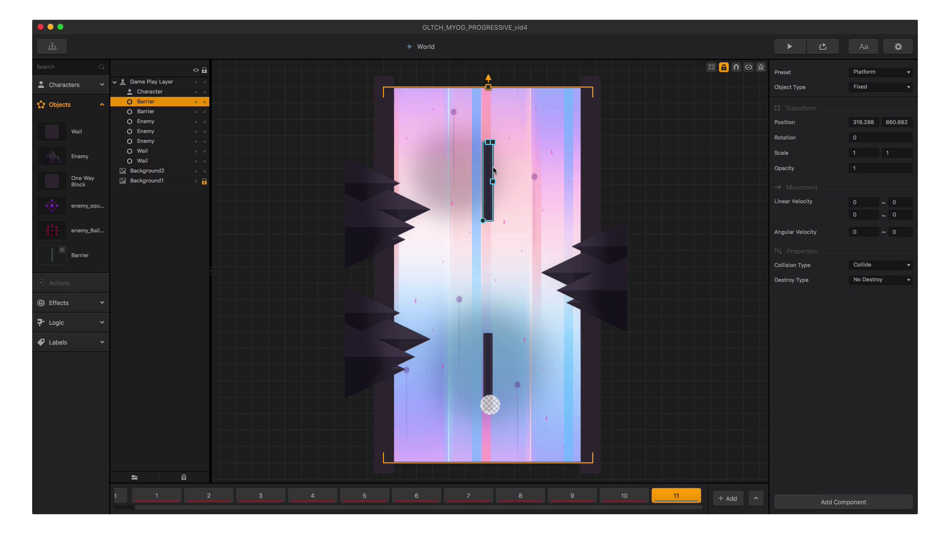
pyautogui.click(403, 203)
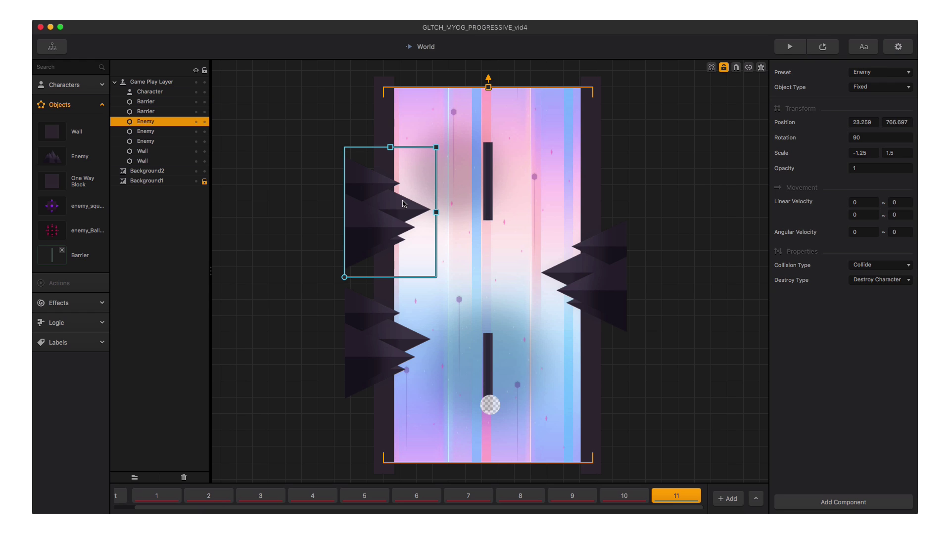
pyautogui.moveTo(436, 147); pyautogui.dragTo(464, 174)
pyautogui.click(409, 329)
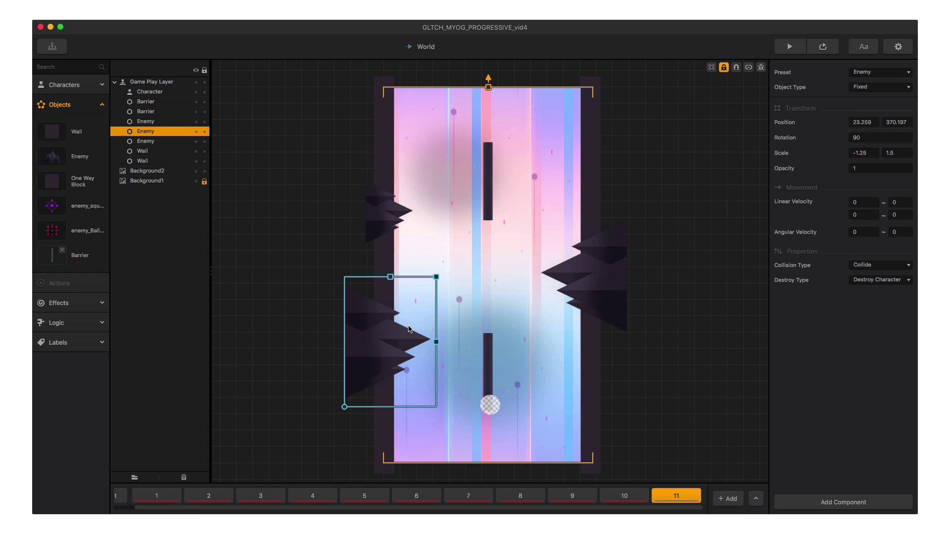
pyautogui.moveTo(436, 277); pyautogui.dragTo(464, 310)
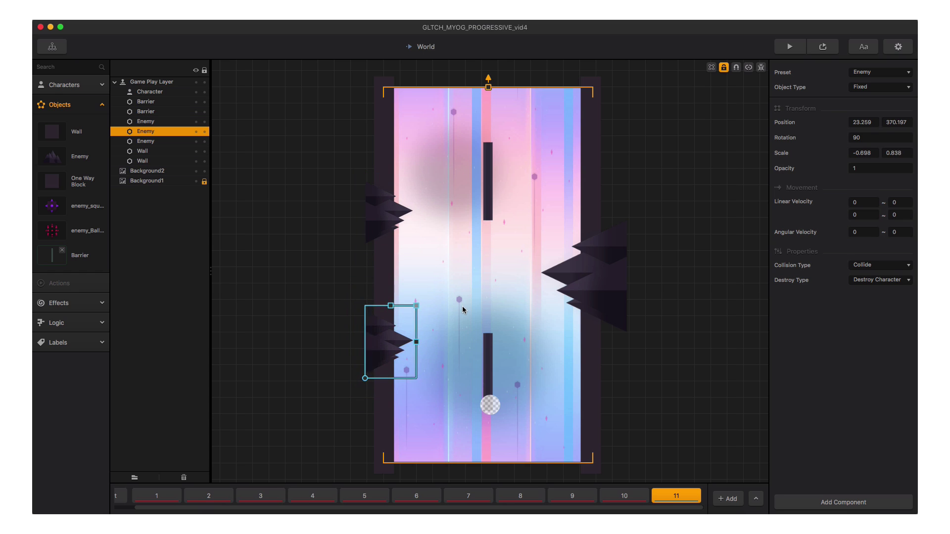
# Shrink the right-wall spike enemy to a scale of about 0.75 by 0.9 and preview the game.
pyautogui.click(578, 275)
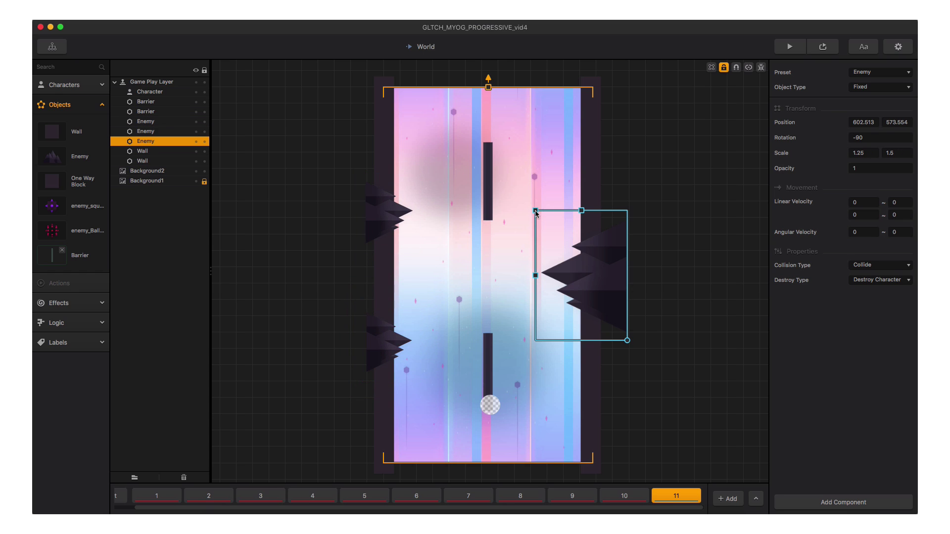
pyautogui.moveTo(536, 212); pyautogui.dragTo(554, 237)
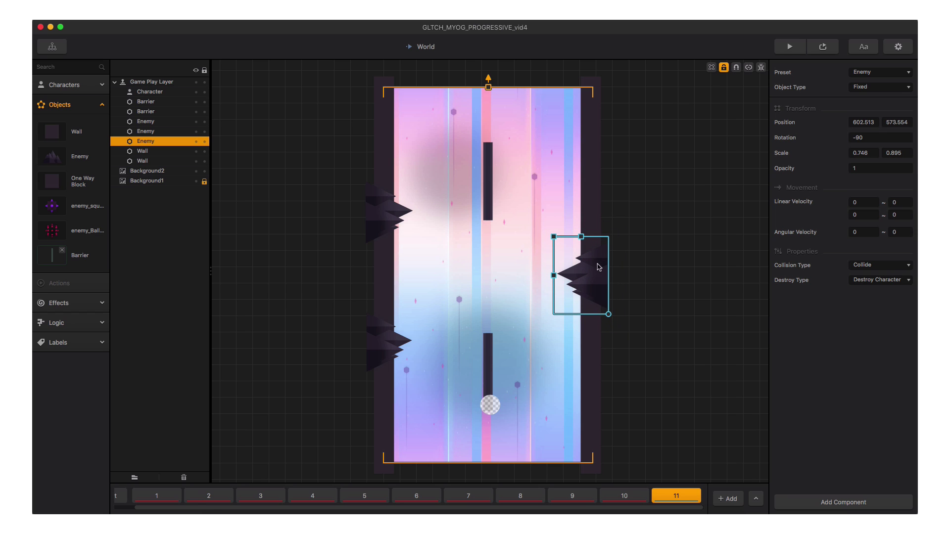
pyautogui.click(790, 46)
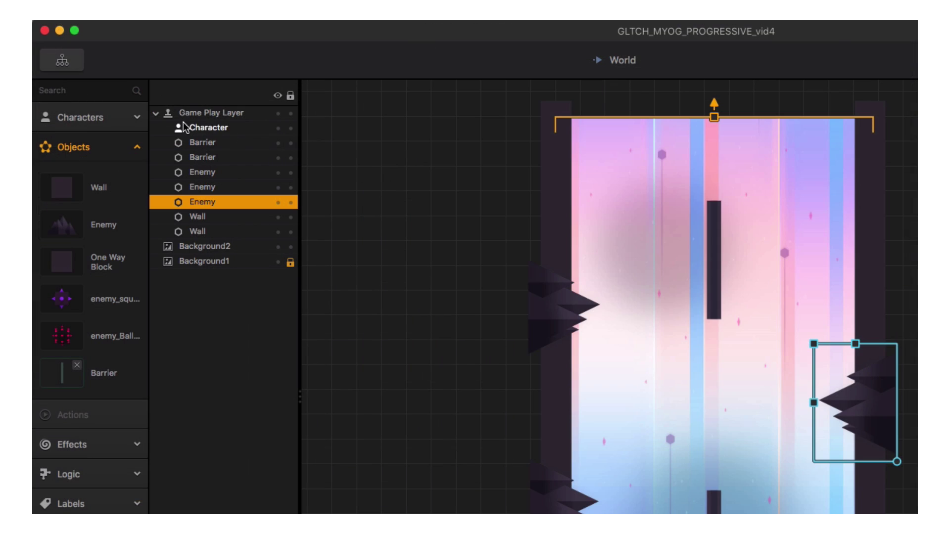
# Review the character's existing Advanced Move components and add another Advanced Move component to it.
pyautogui.click(102, 85)
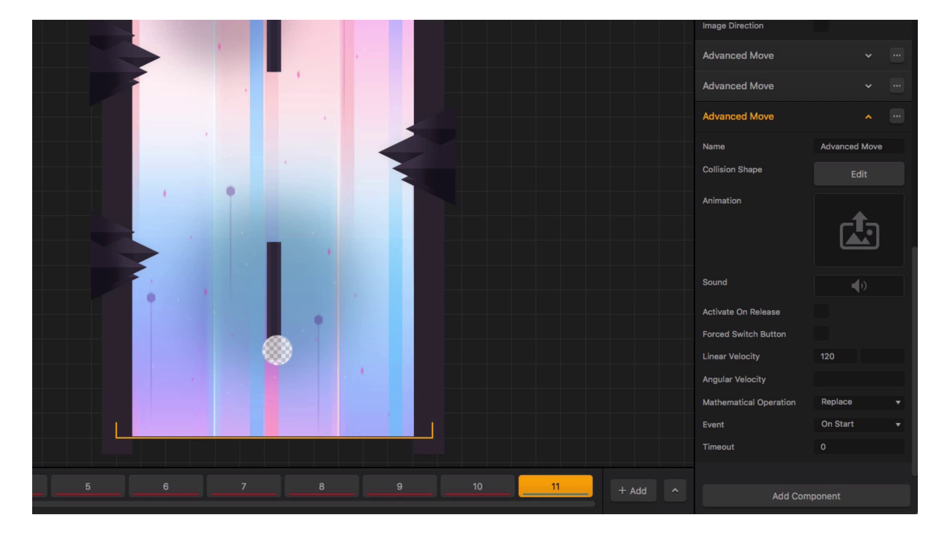
pyautogui.scroll(-1, 276, 233)
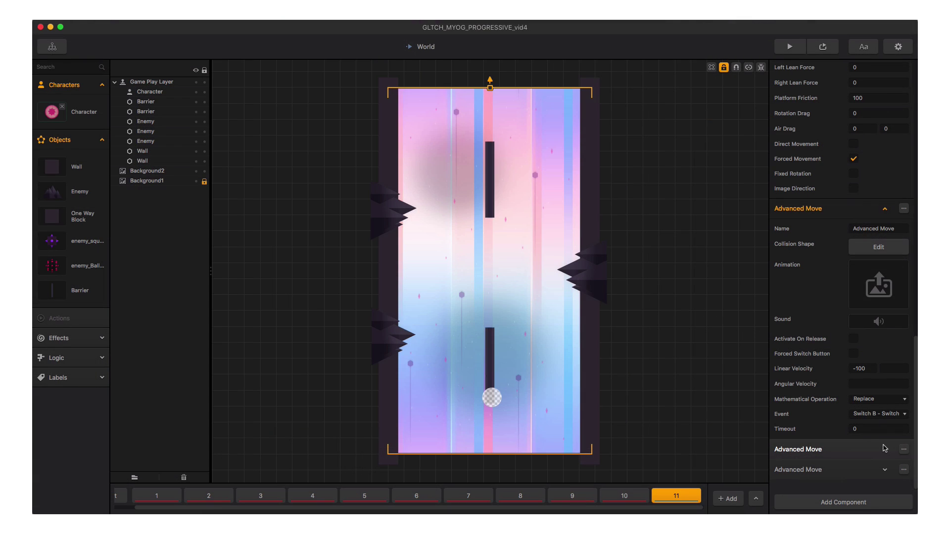
pyautogui.click(884, 449)
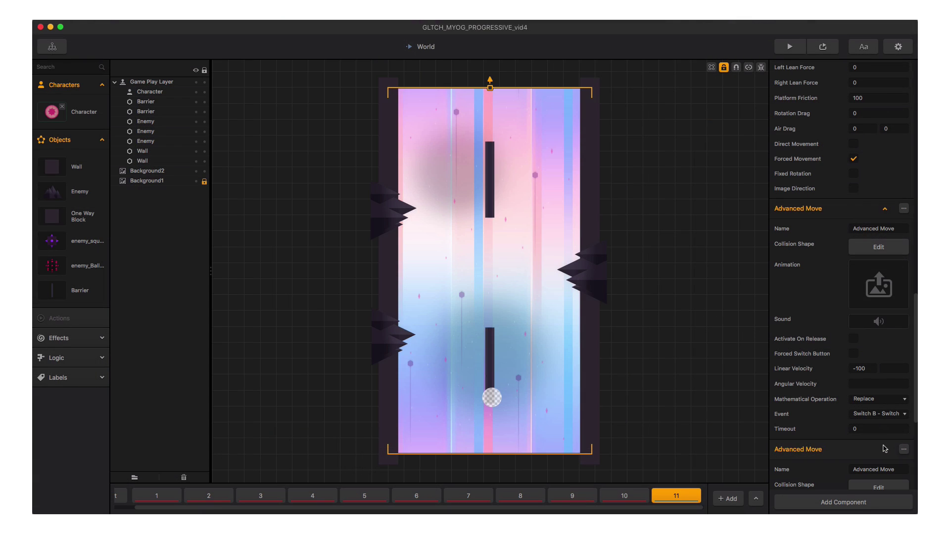
pyautogui.scroll(-5, 884, 449)
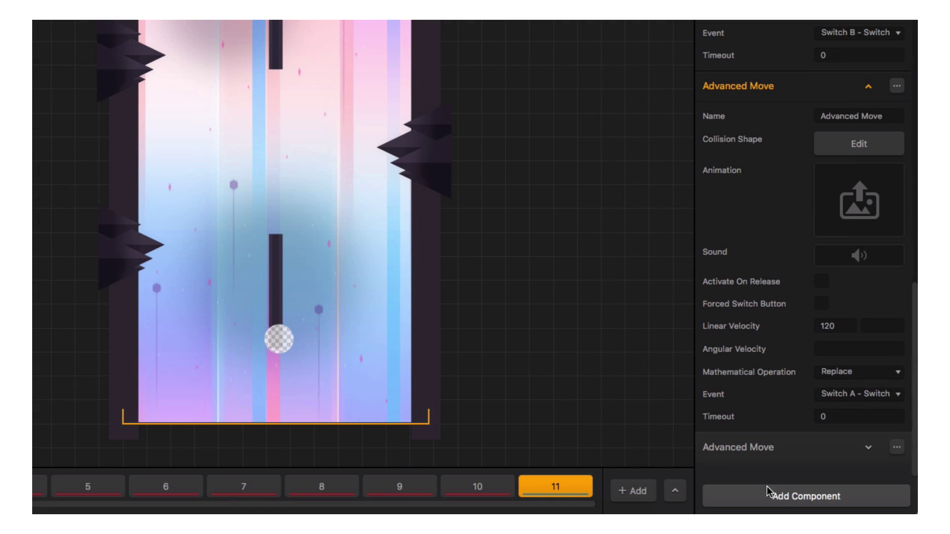
pyautogui.click(780, 500)
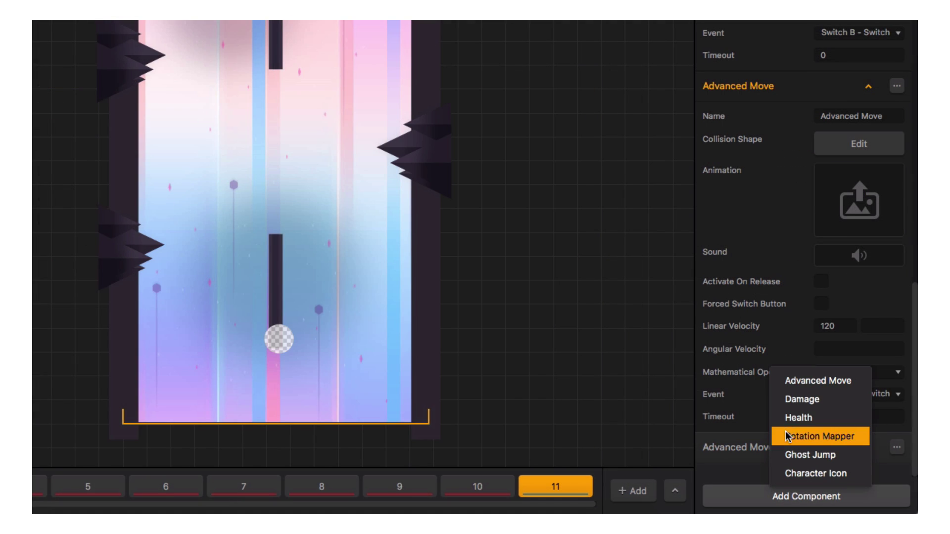
pyautogui.click(792, 379)
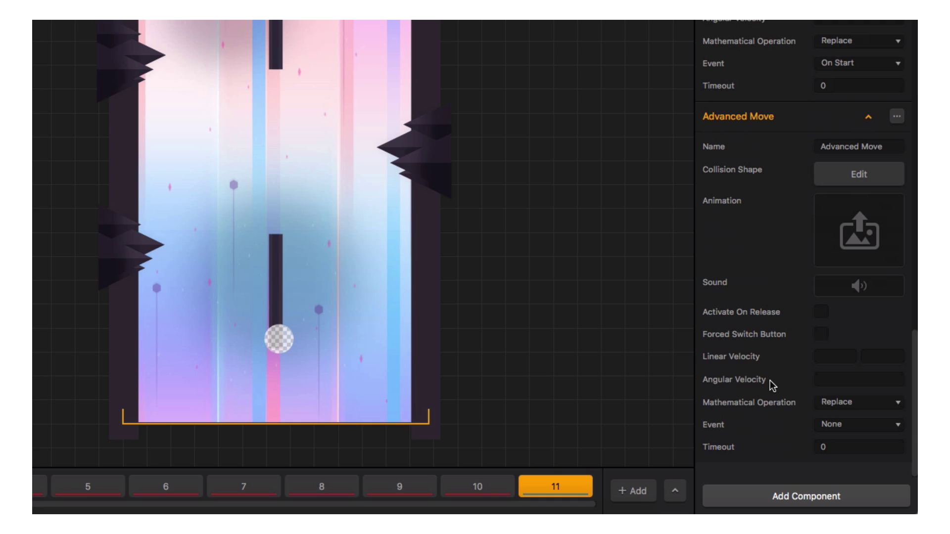
# Trigger the new Advanced Move on Collision with the Barrier asset, using a timeout of 0.001.
pyautogui.click(854, 424)
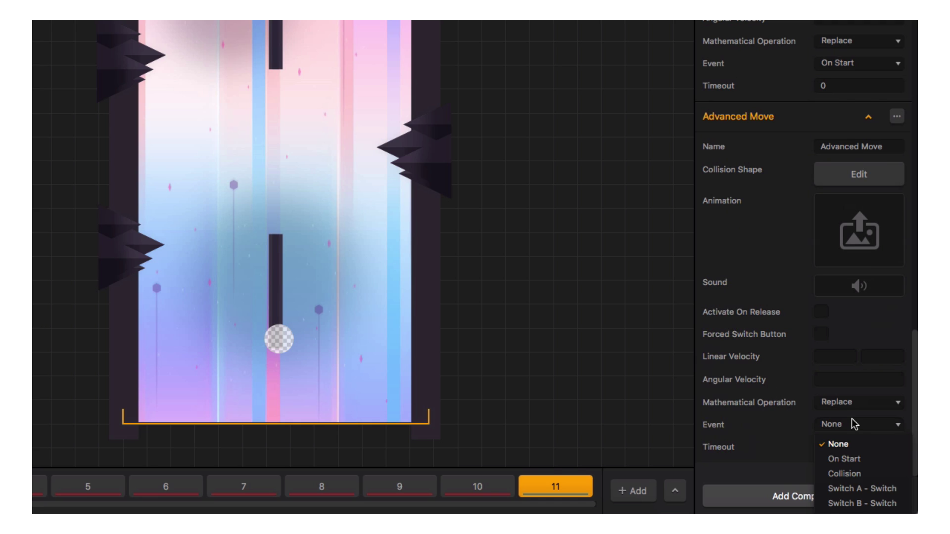
pyautogui.click(873, 476)
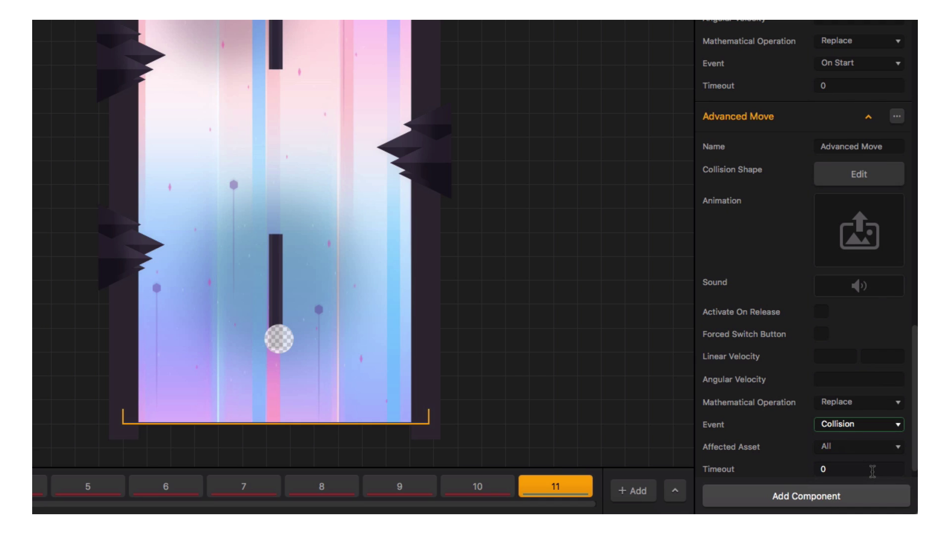
pyautogui.click(863, 447)
pyautogui.click(852, 500)
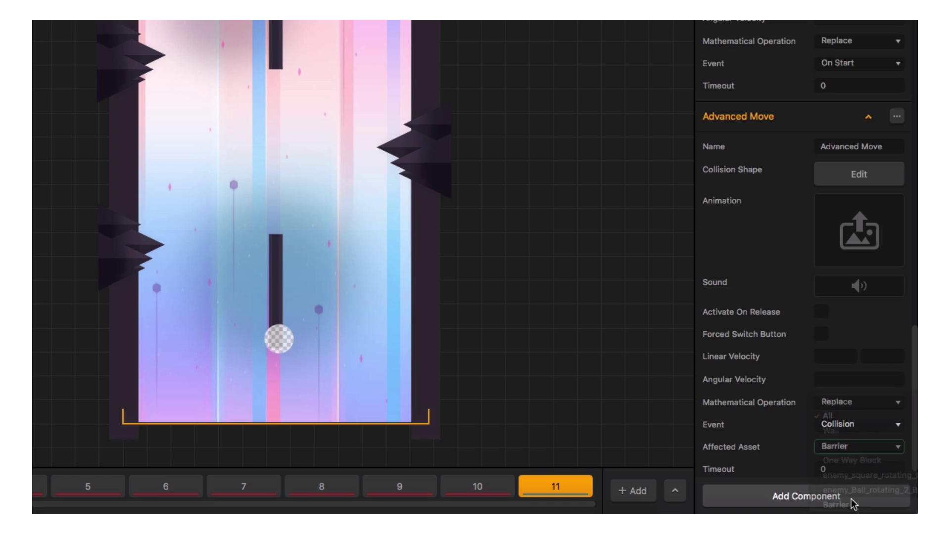
pyautogui.click(846, 468)
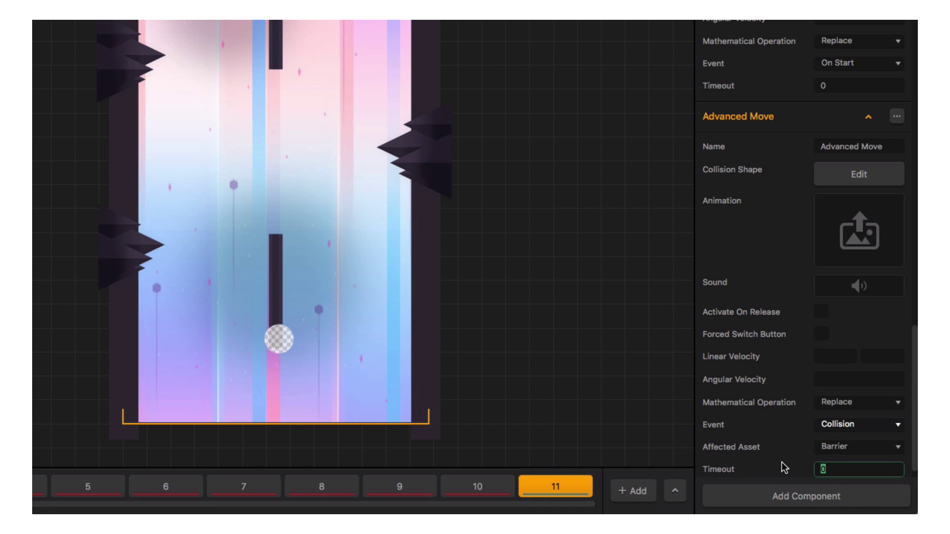
pyautogui.write('0.001')
# Set the new Advanced Move to Multiply with a linear velocity of -1 and 1, and enable Forced Switch Button.
pyautogui.click(859, 402)
pyautogui.click(867, 450)
pyautogui.click(834, 355)
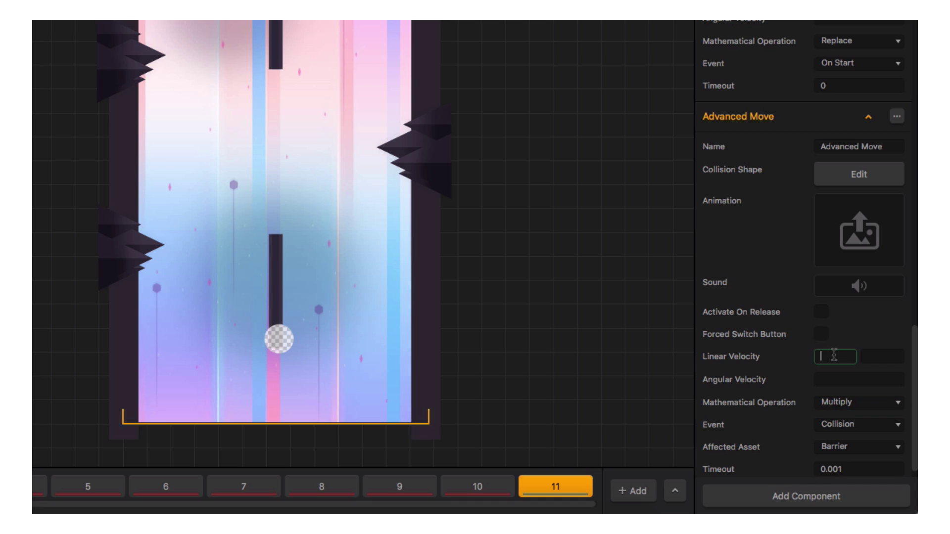
pyautogui.write('-1')
pyautogui.press('Tab')
pyautogui.write('1')
pyautogui.click(822, 334)
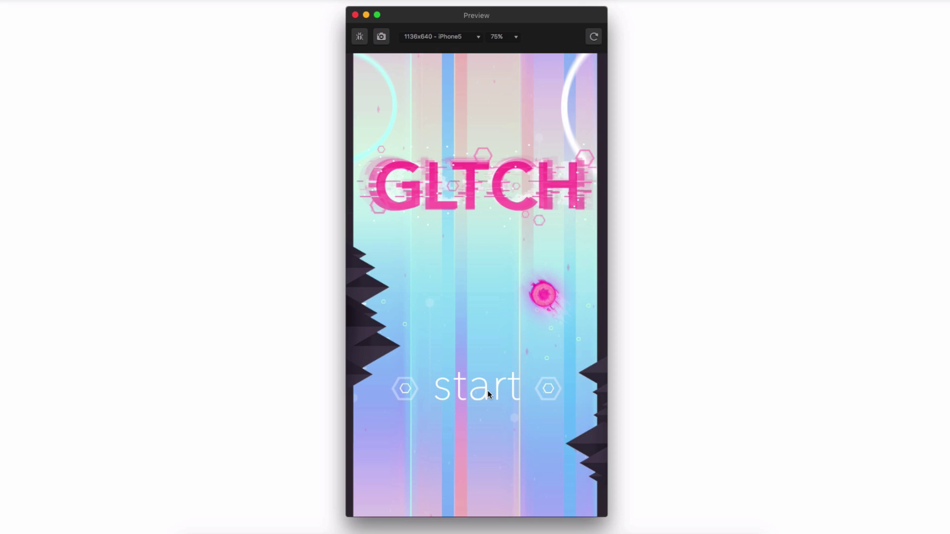
# Change the barrier-collision move's horizontal linear velocity to -2 and play-test the game in the preview.
pyautogui.click(488, 391)
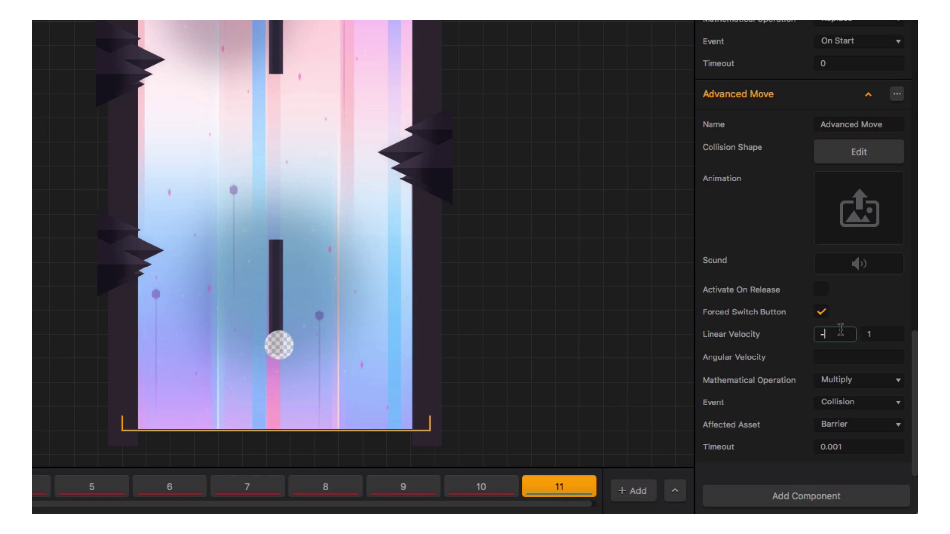
pyautogui.write('2')
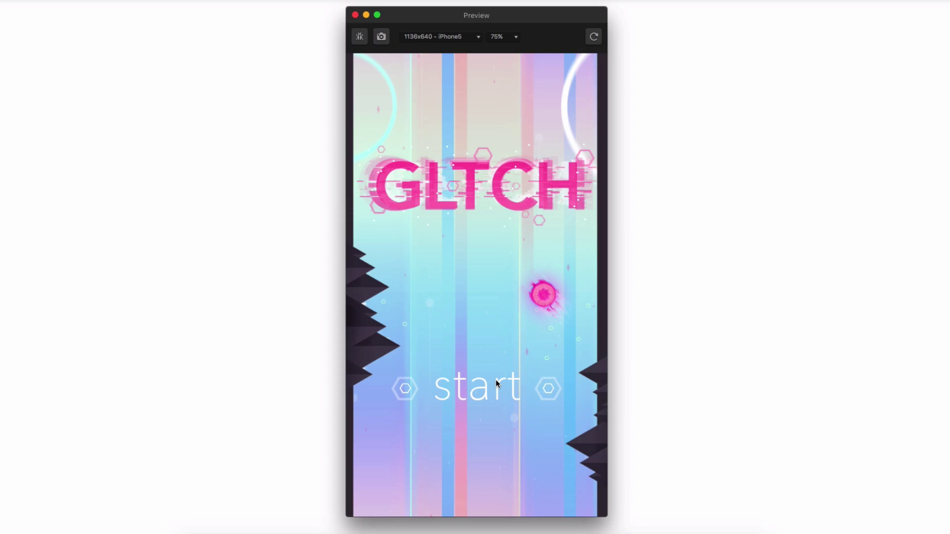
pyautogui.click(496, 379)
pyautogui.click(496, 379)
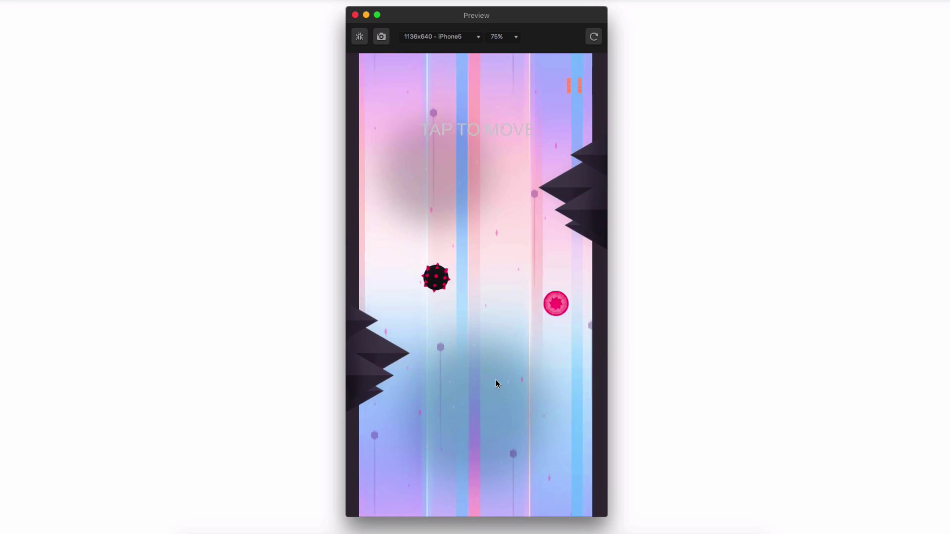
pyautogui.click(496, 379)
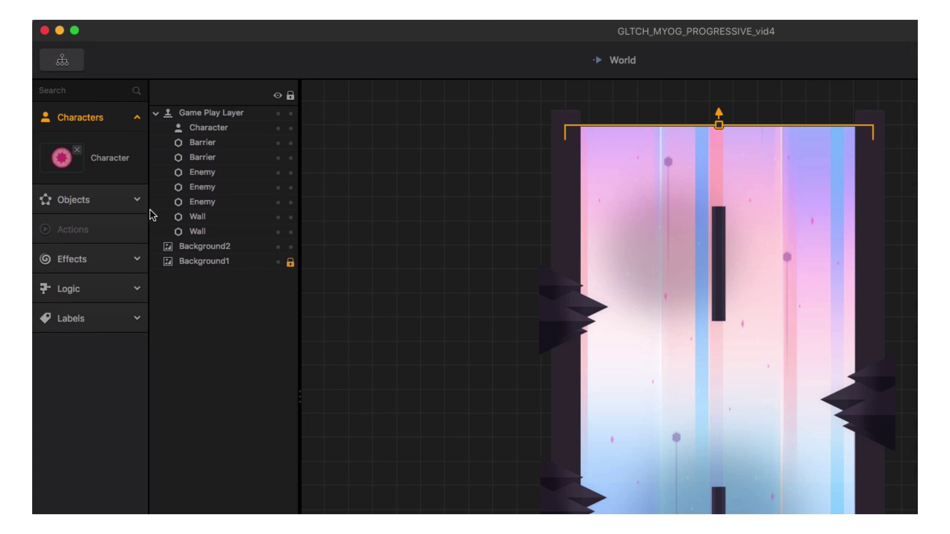
# Add a Health component and a Damage component to the Barrier object asset.
pyautogui.click(142, 209)
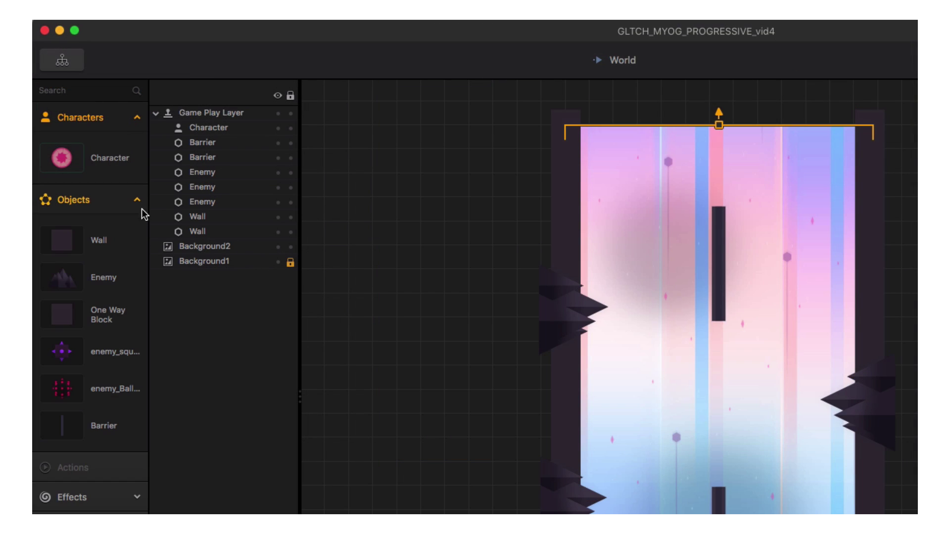
pyautogui.click(107, 427)
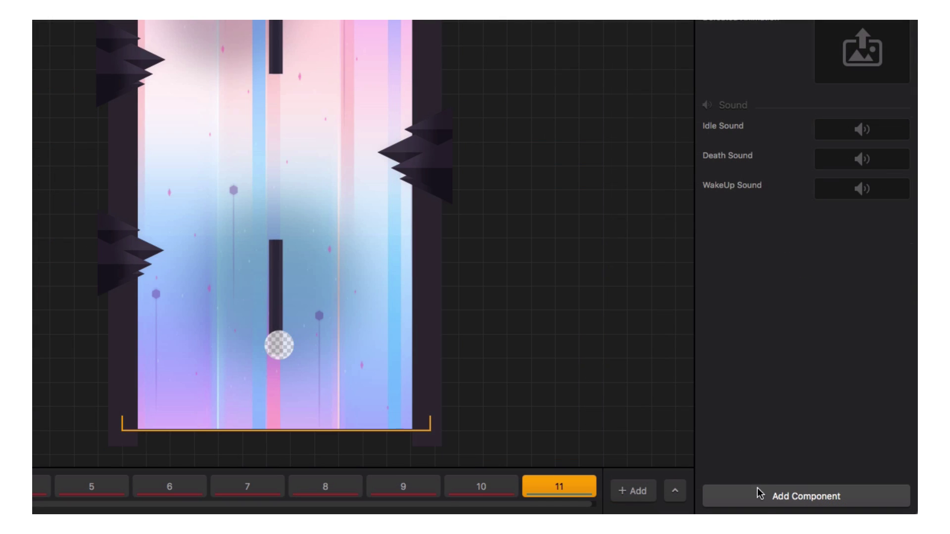
pyautogui.click(766, 496)
pyautogui.click(785, 464)
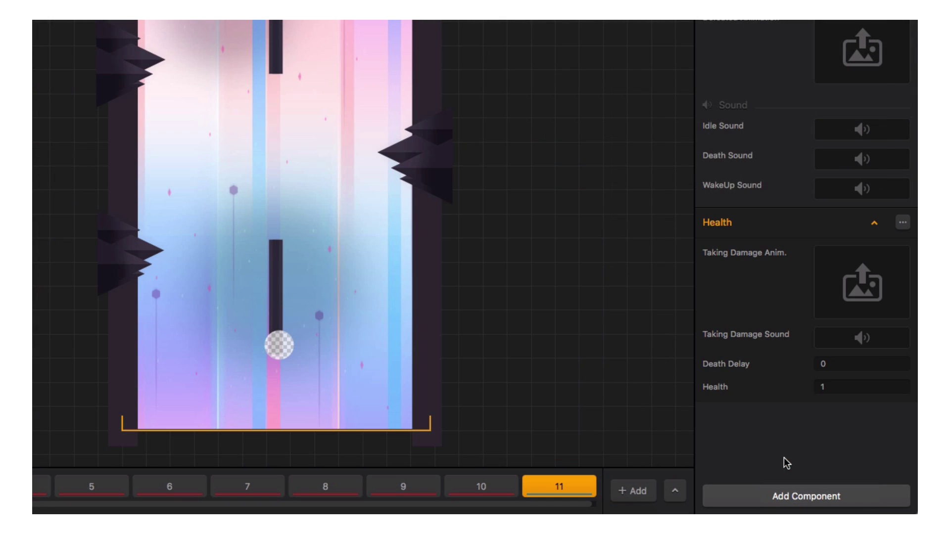
pyautogui.click(764, 482)
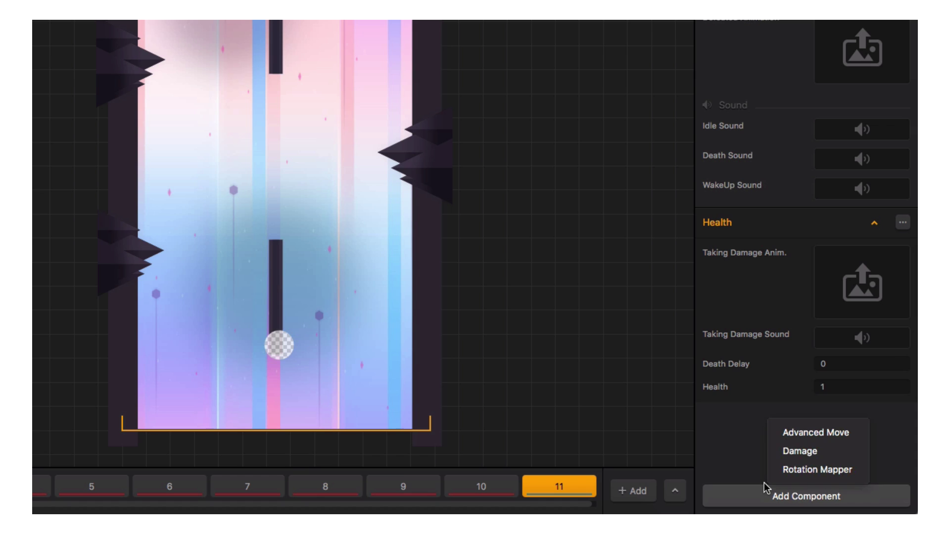
pyautogui.click(781, 450)
# Set the Barrier's damage to 0 and health to 999, and load the barrier image sequence as its Taking Damage animation.
pyautogui.click(834, 447)
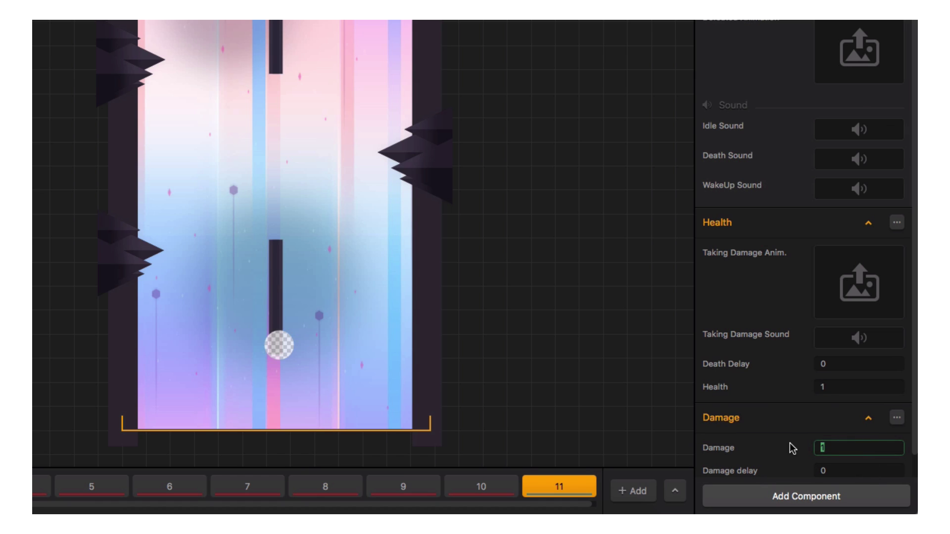
pyautogui.write('0')
pyautogui.click(814, 387)
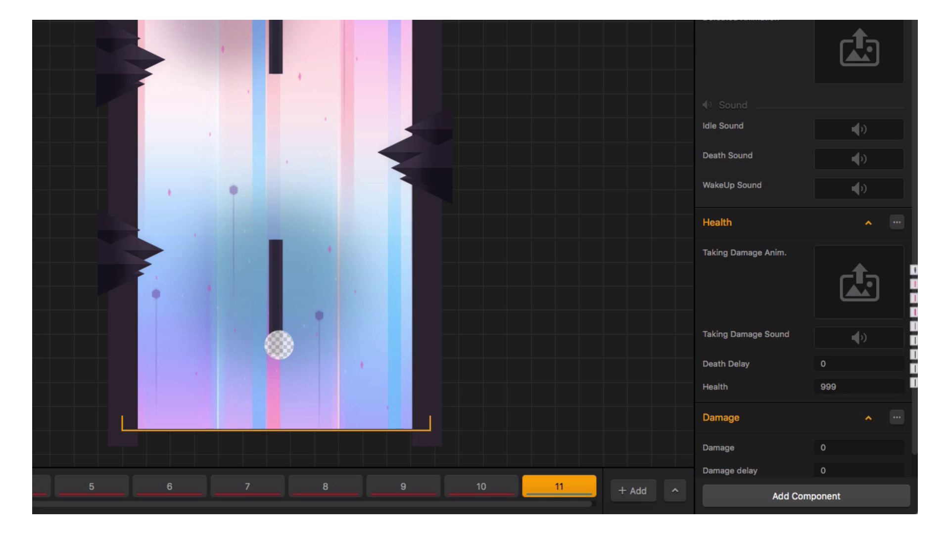
pyautogui.moveTo(918, 278); pyautogui.dragTo(845, 266)
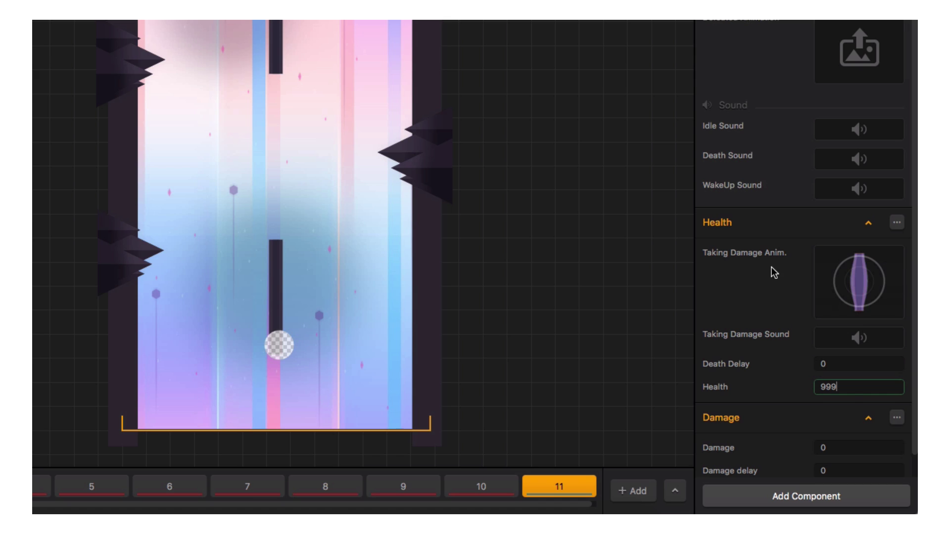
# Change the preset of the lower barrier in scene 11 to Enemy.
pyautogui.click(271, 265)
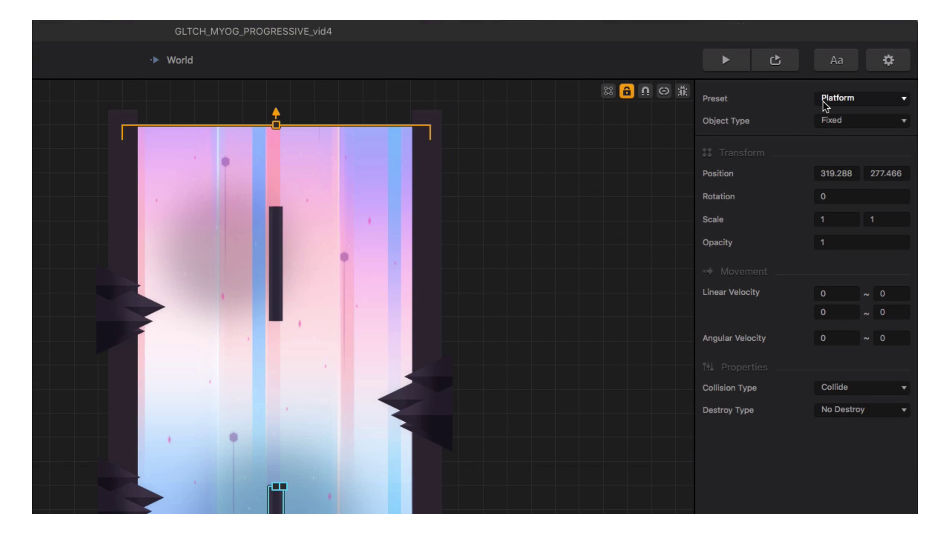
pyautogui.click(824, 101)
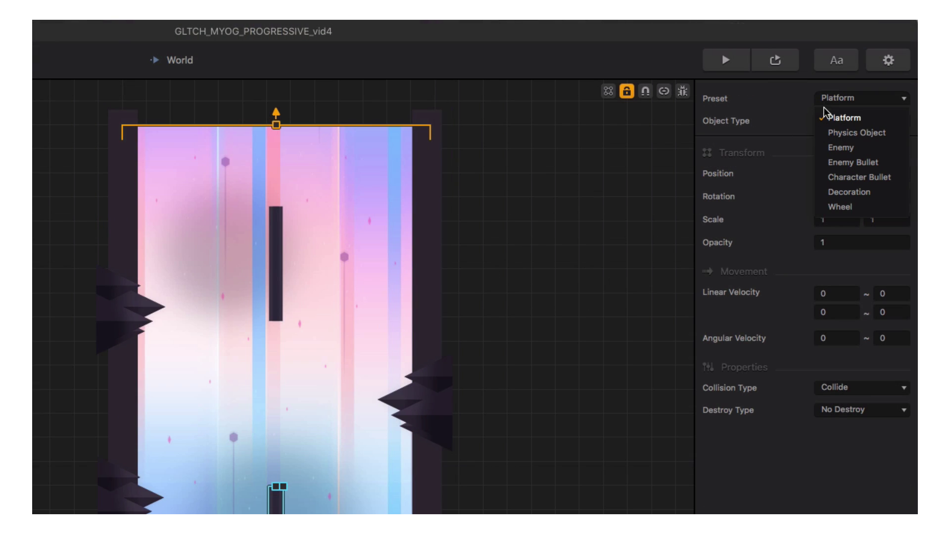
pyautogui.click(827, 144)
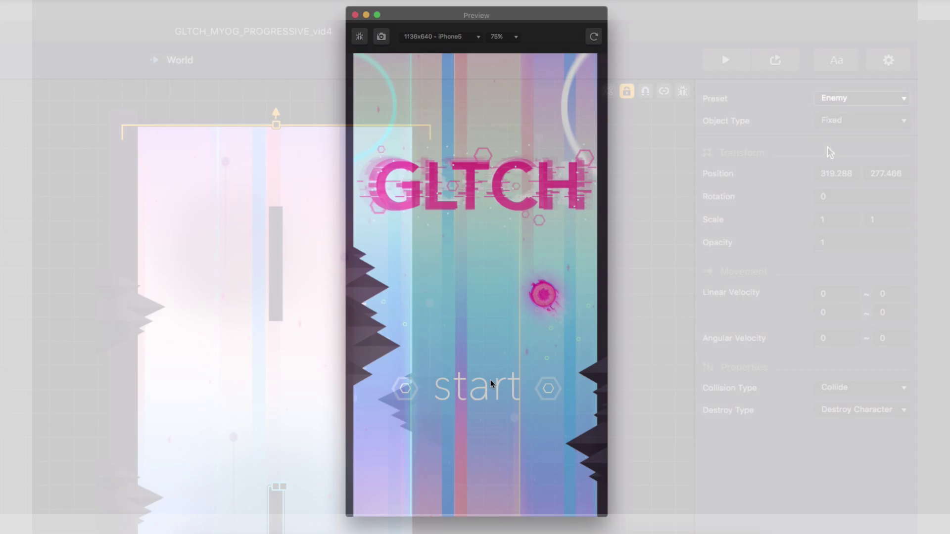
# Play-test the barrier bounce and damage animation in the preview.
pyautogui.click(491, 384)
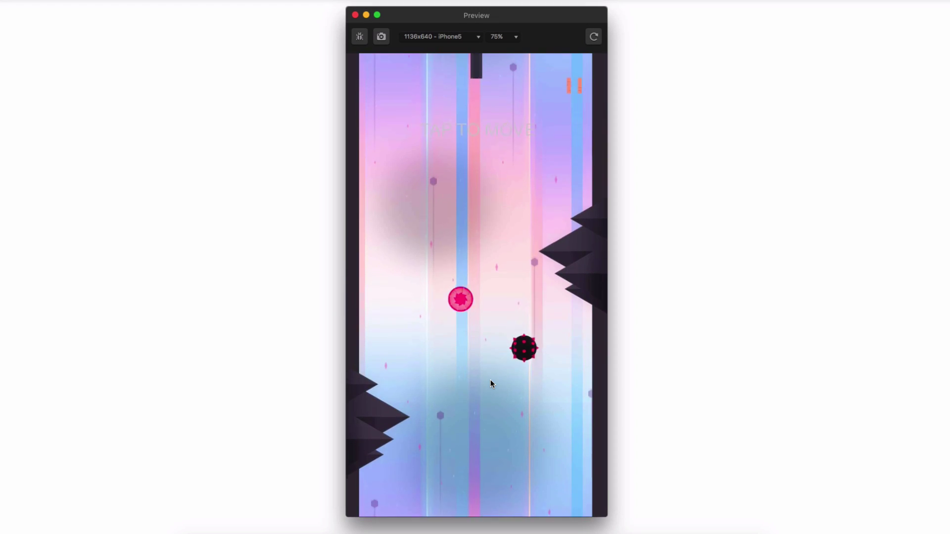
pyautogui.click(491, 380)
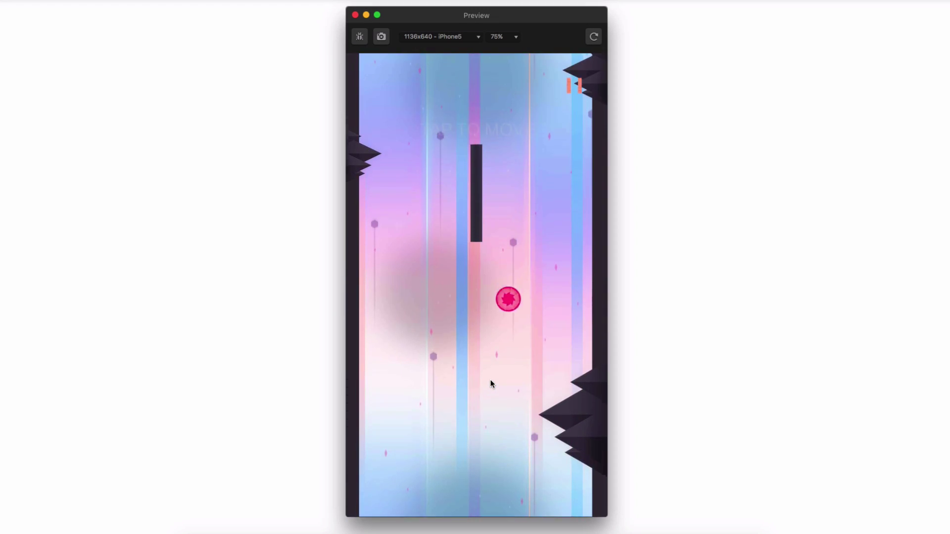
pyautogui.click(491, 380)
pyautogui.click(491, 380)
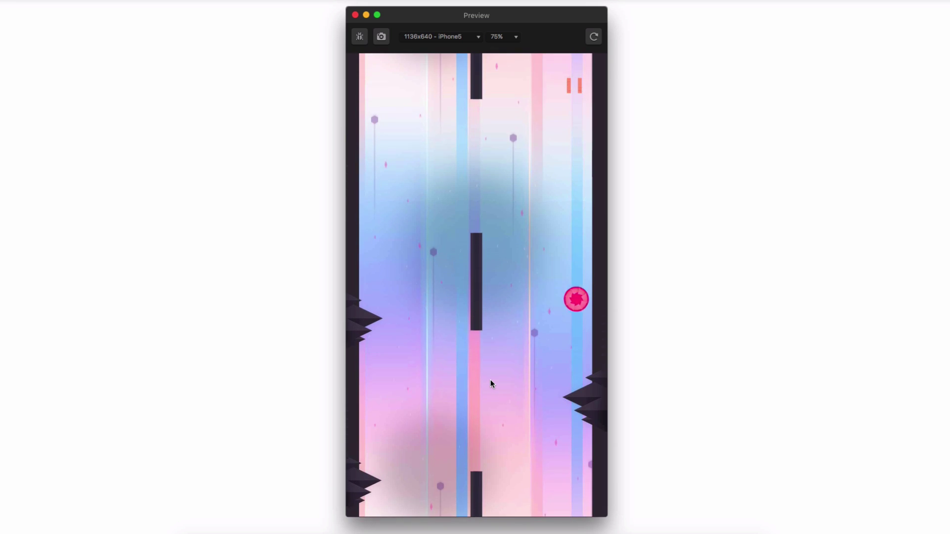
# Guide the character past the stacked centre barriers in the preview to examine how they react to contact.
pyautogui.click(490, 380)
pyautogui.click(491, 380)
pyautogui.click(490, 380)
pyautogui.click(491, 380)
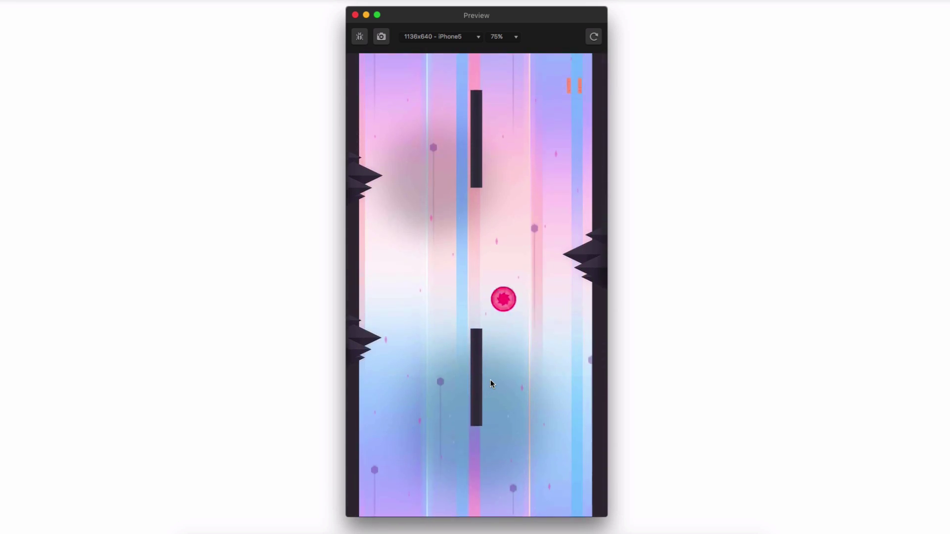
pyautogui.click(491, 380)
pyautogui.click(491, 380)
pyautogui.click(490, 380)
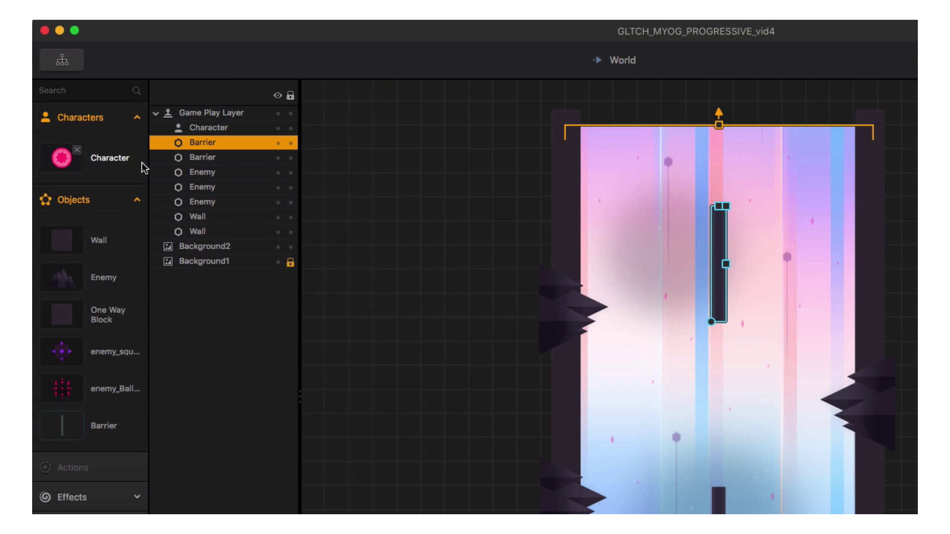
# Add a Damage component to the Character asset.
pyautogui.click(97, 114)
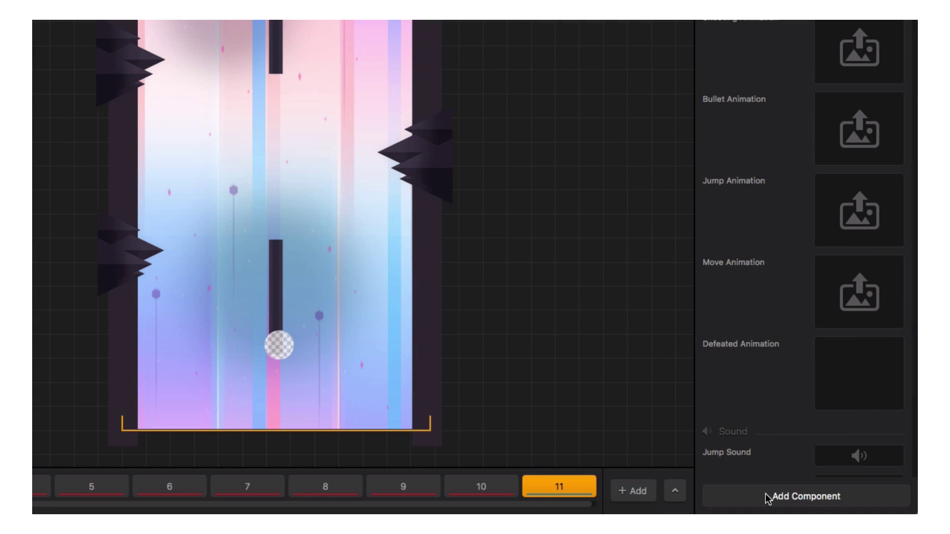
pyautogui.click(817, 503)
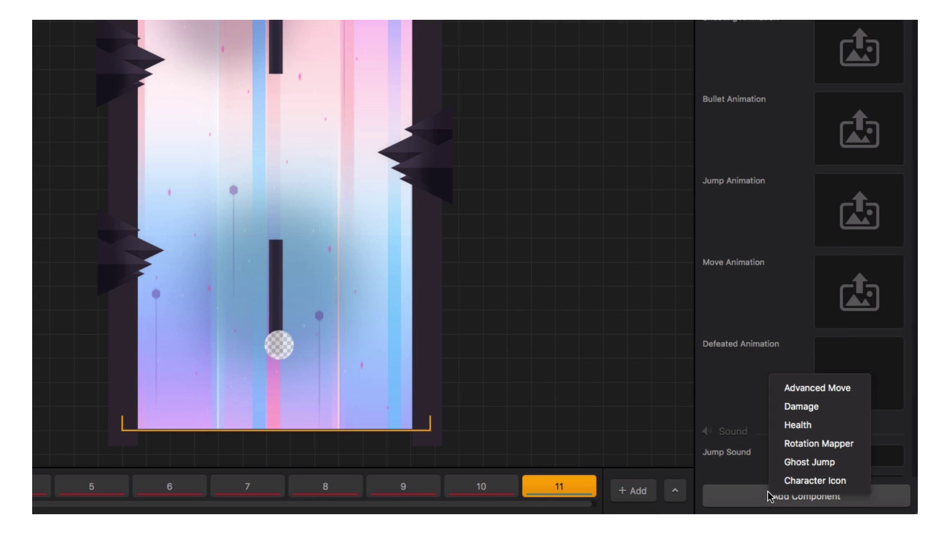
pyautogui.click(795, 406)
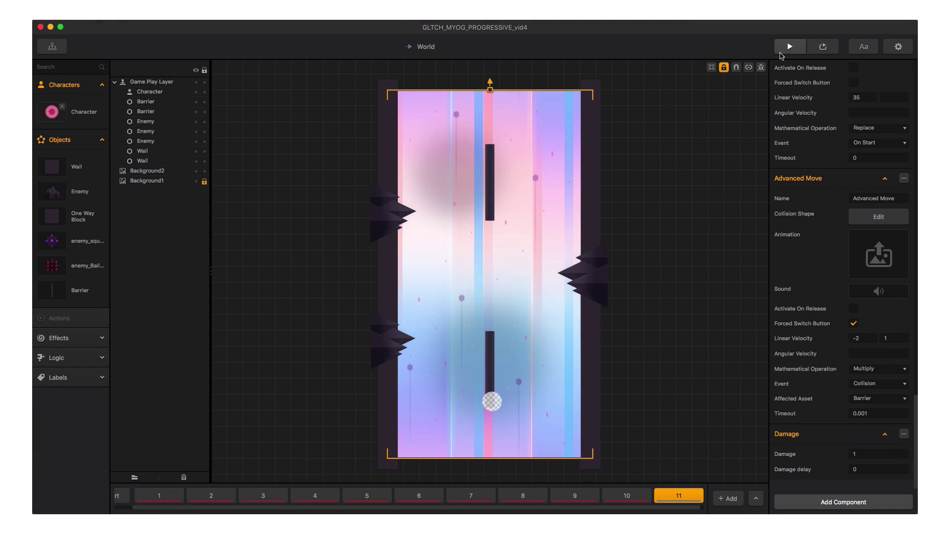
# Run the preview and bounce the character against the centre barriers to test their hit animation with the Character's damage enabled.
pyautogui.click(783, 48)
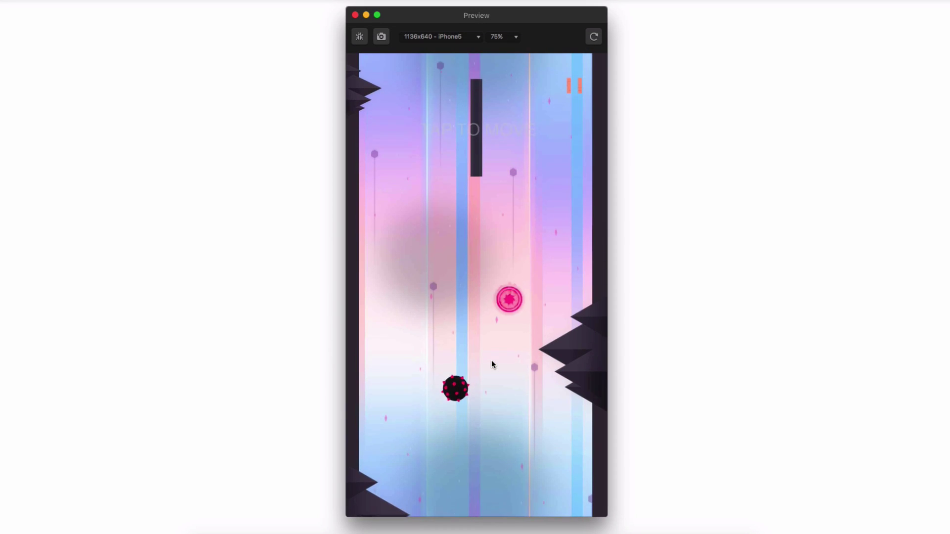
pyautogui.click(491, 362)
pyautogui.click(492, 362)
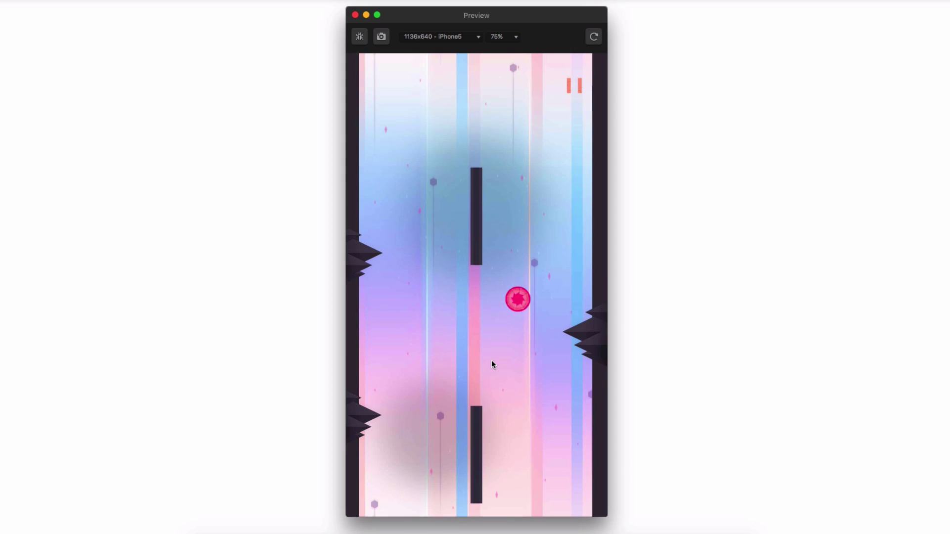
pyautogui.click(491, 360)
pyautogui.click(492, 360)
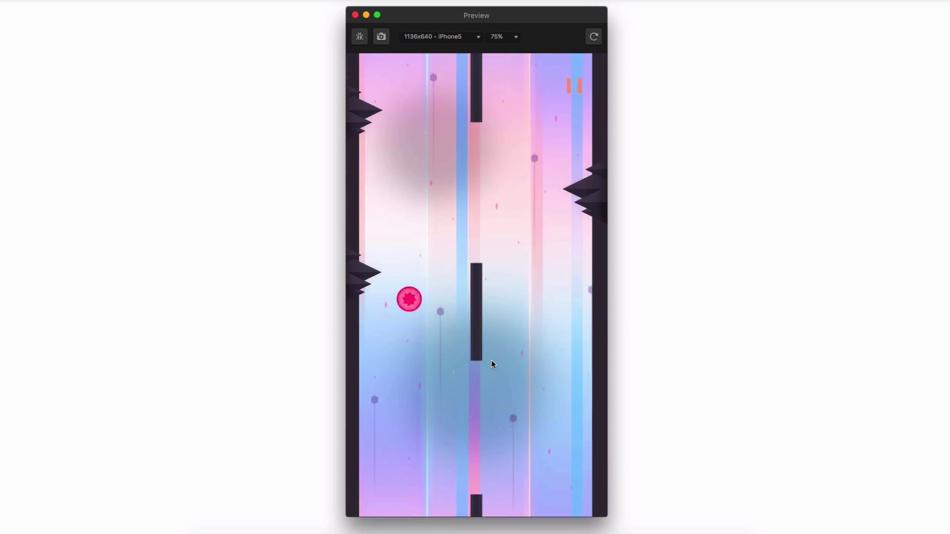
pyautogui.click(491, 364)
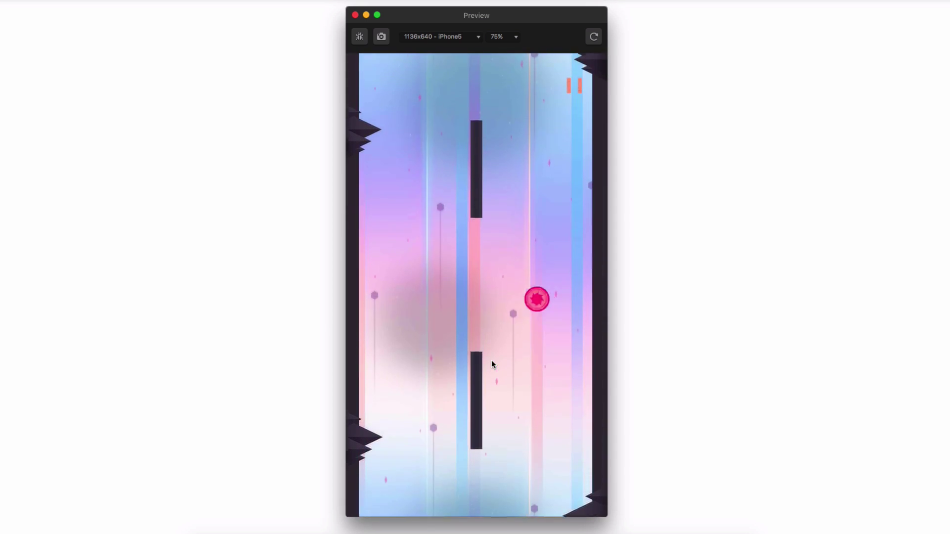
pyautogui.click(491, 361)
pyautogui.click(491, 361)
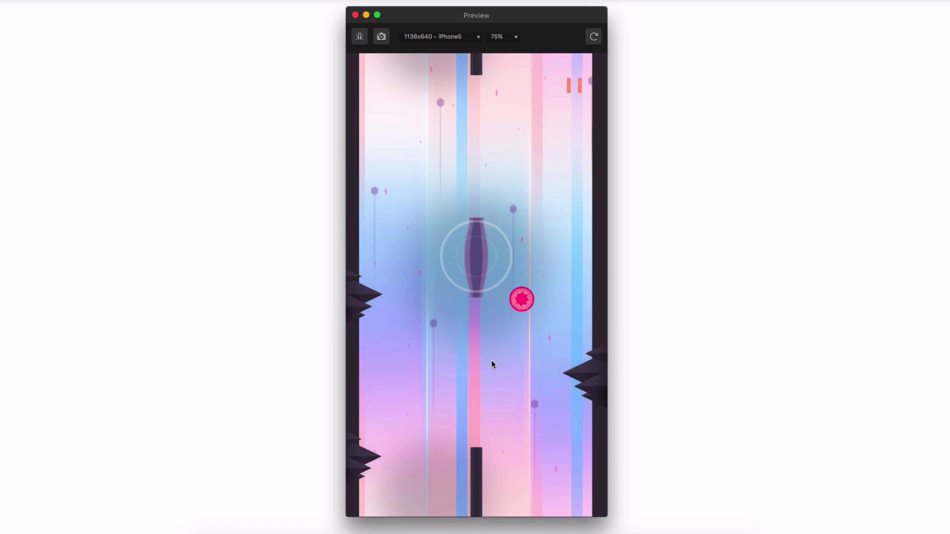
pyautogui.click(491, 361)
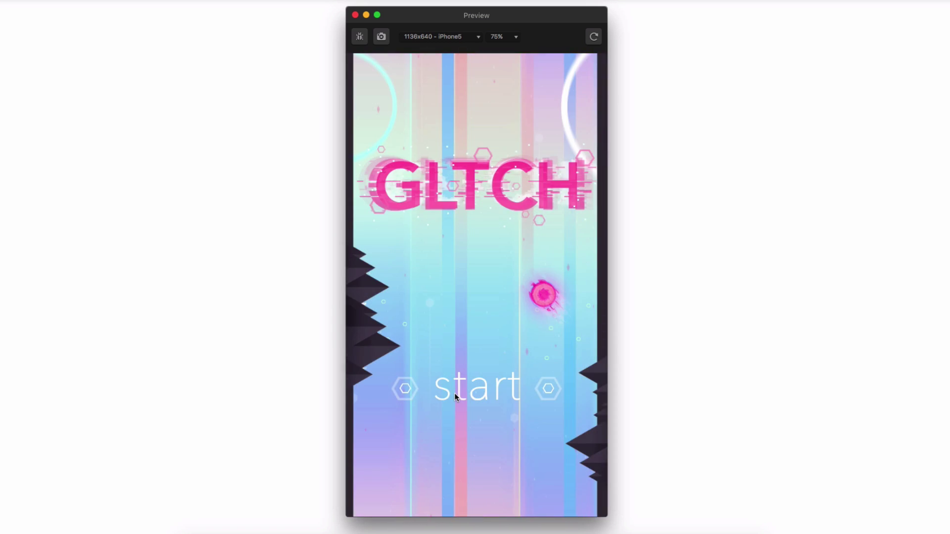
# Start the game from its title screen and retry after each game over to test the opening spikes and ball enemy.
pyautogui.click(455, 396)
pyautogui.click(490, 360)
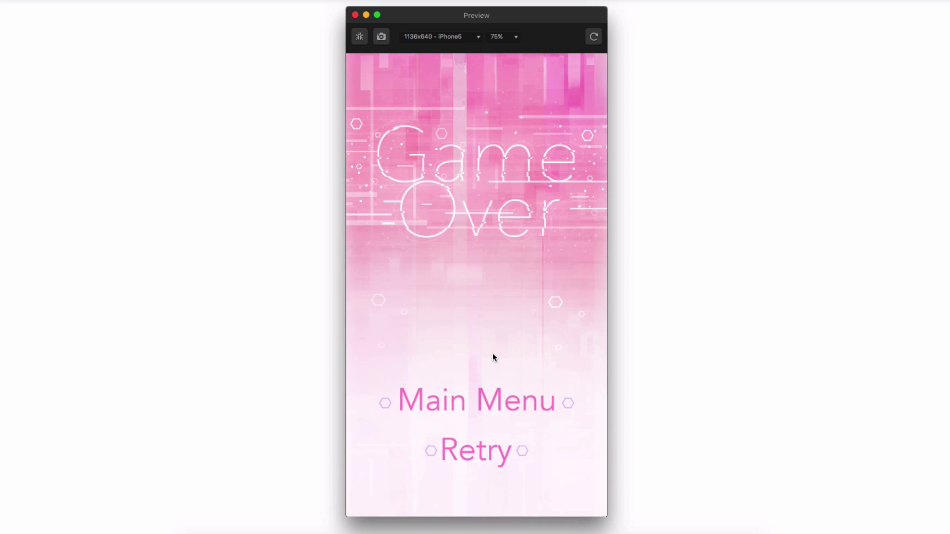
pyautogui.click(500, 448)
pyautogui.click(509, 369)
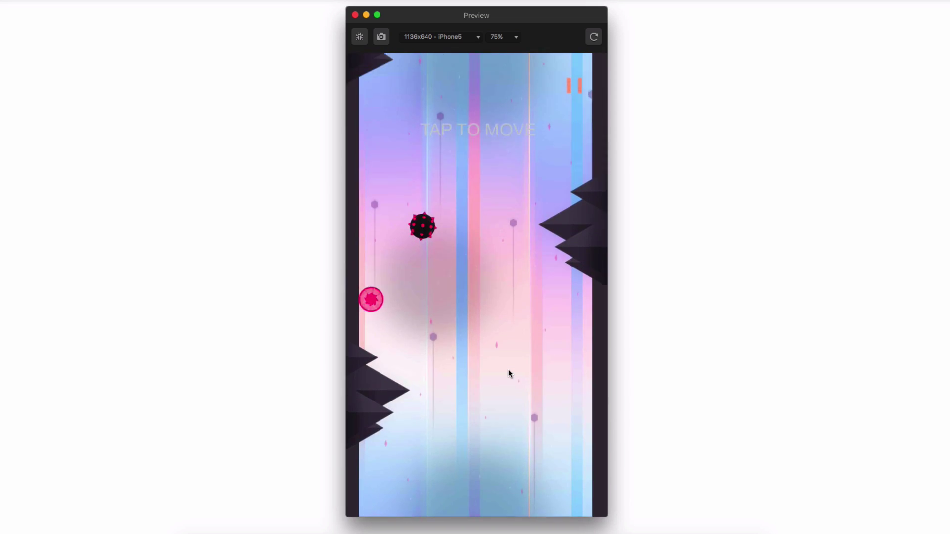
pyautogui.click(509, 369)
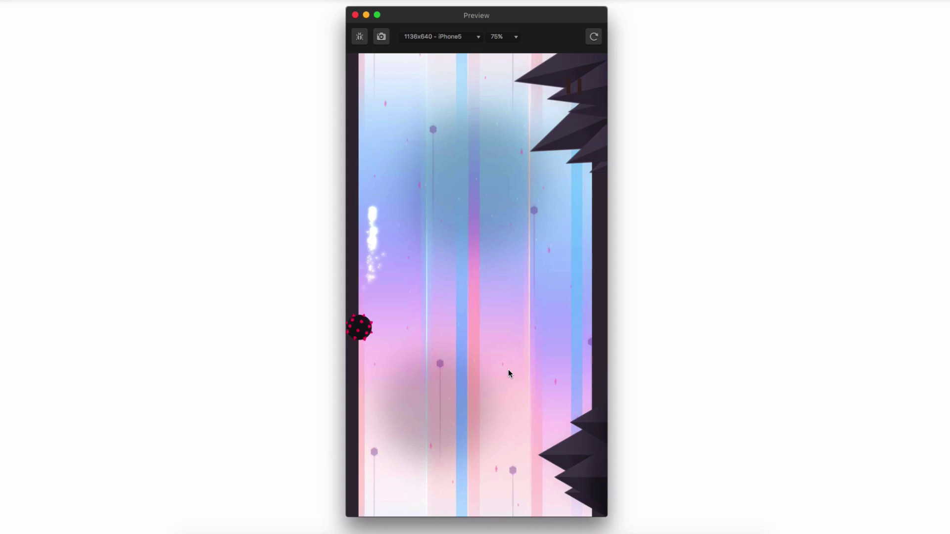
pyautogui.click(471, 451)
pyautogui.click(497, 391)
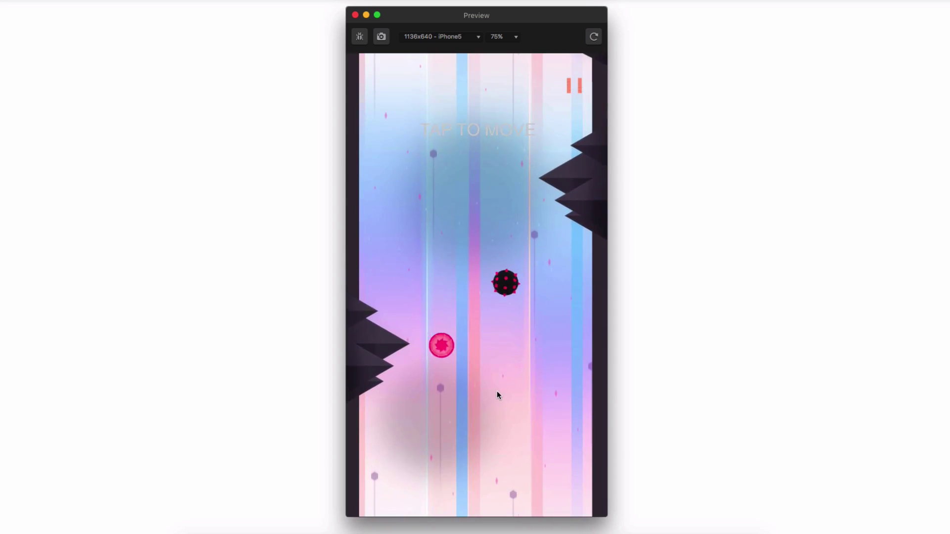
pyautogui.click(492, 442)
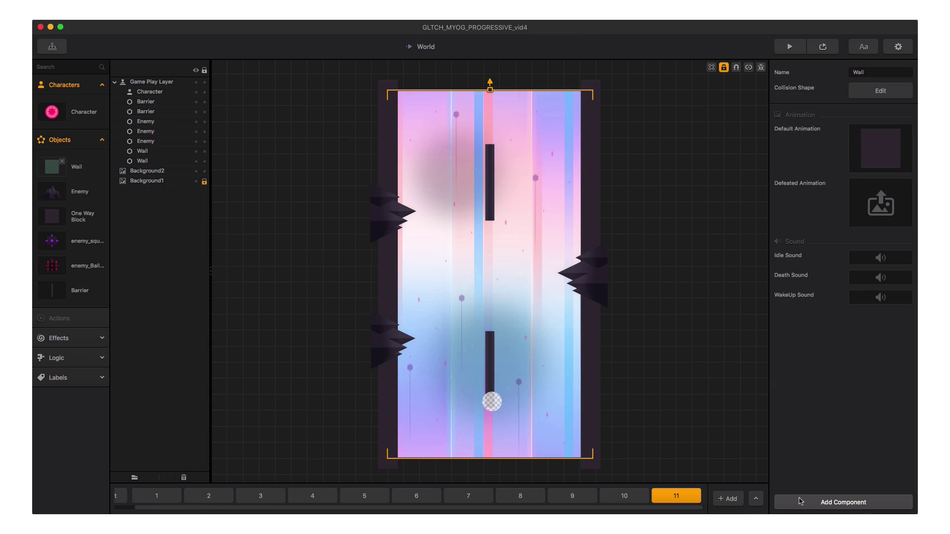
# Add Health components to the Wall and Enemy objects, with health 999 for Wall and 9999 for Enemy.
pyautogui.click(800, 501)
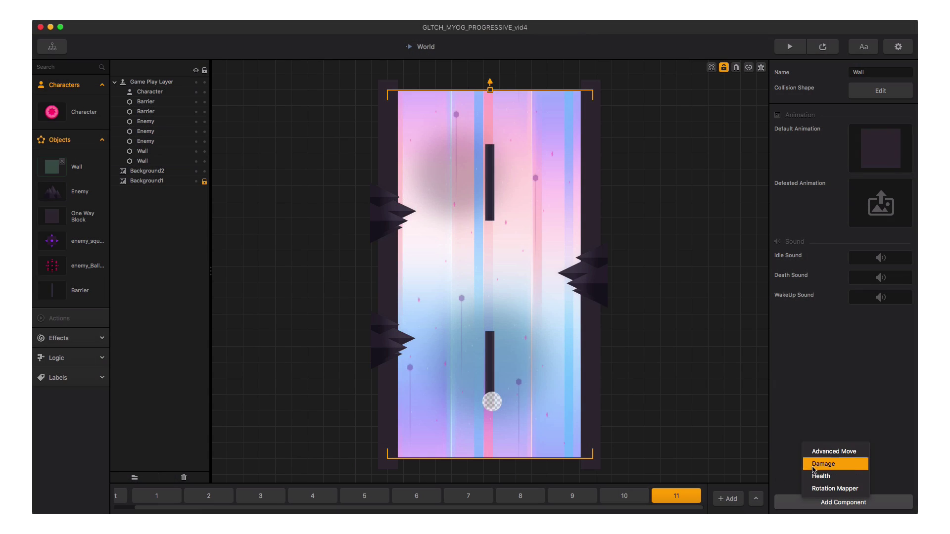
pyautogui.click(817, 467)
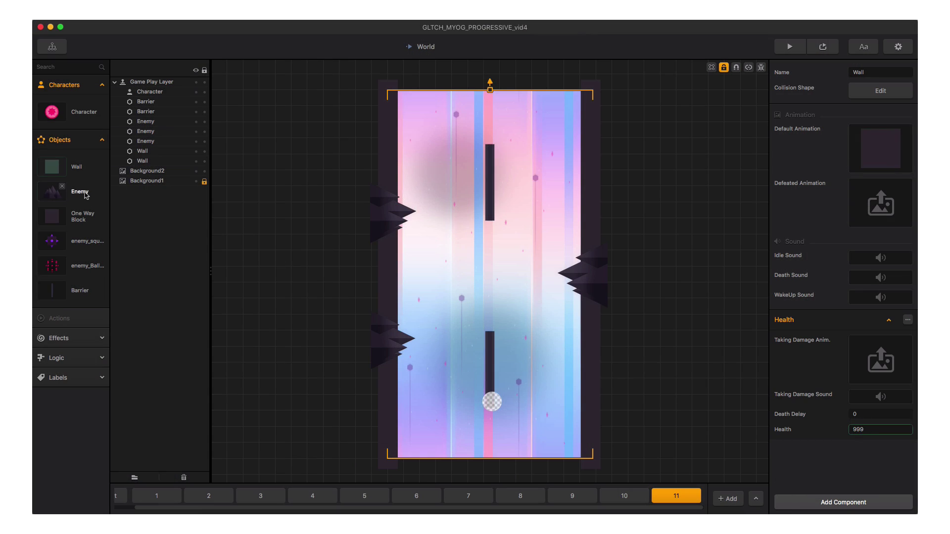
pyautogui.click(83, 193)
pyautogui.click(822, 502)
pyautogui.click(836, 478)
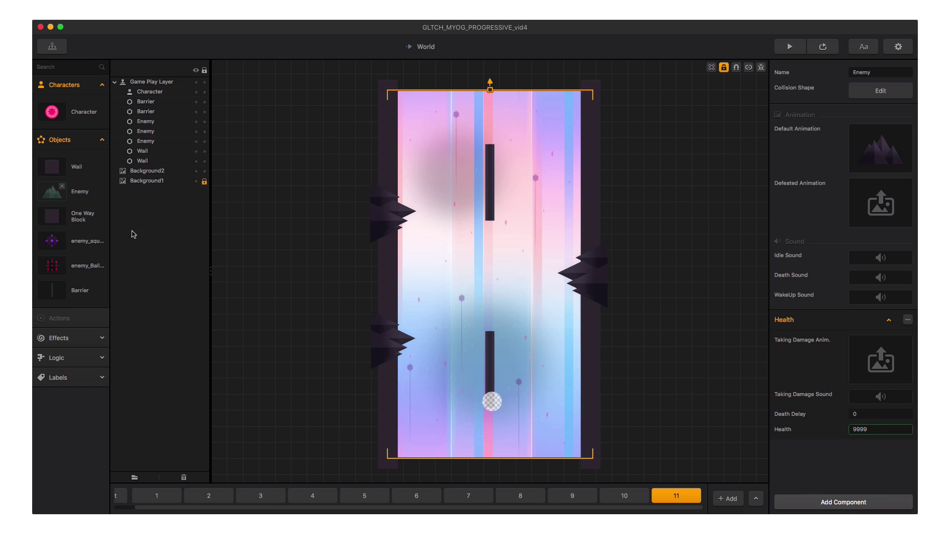
# Add Health components to the One Way Block and the rotating square enemy, each with health 999.
pyautogui.click(83, 216)
pyautogui.click(821, 502)
pyautogui.click(818, 450)
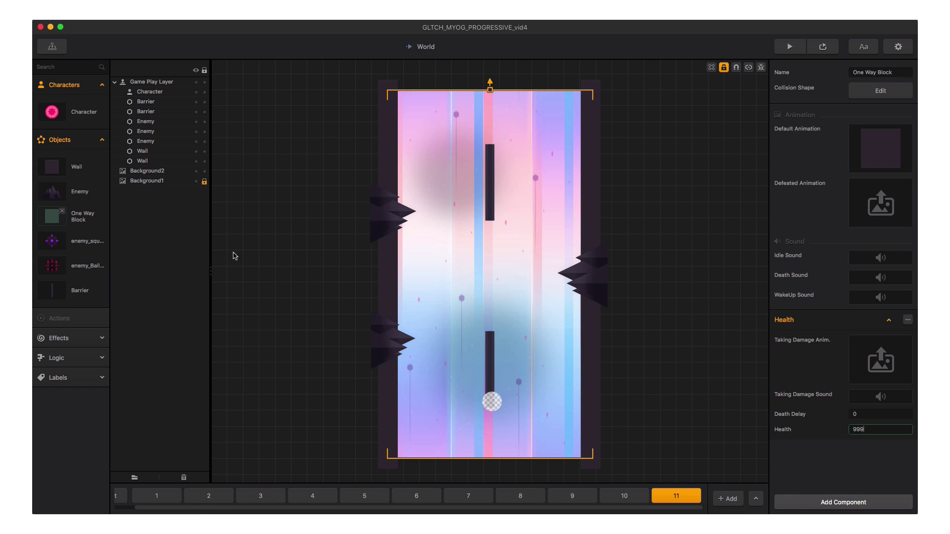
pyautogui.click(83, 241)
pyautogui.click(812, 501)
pyautogui.click(821, 467)
pyautogui.doubleClick(860, 428)
pyautogui.write('999')
# Add a Health component with health 9999 to the ball enemy, and review the Barrier's Health and Damage settings.
pyautogui.click(83, 269)
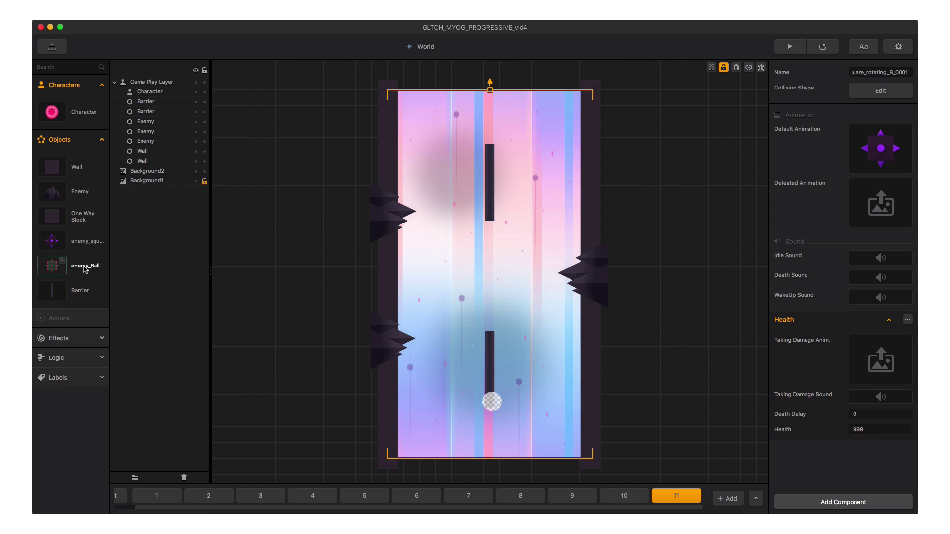
pyautogui.click(841, 502)
pyautogui.click(842, 466)
pyautogui.write('9999')
pyautogui.click(79, 291)
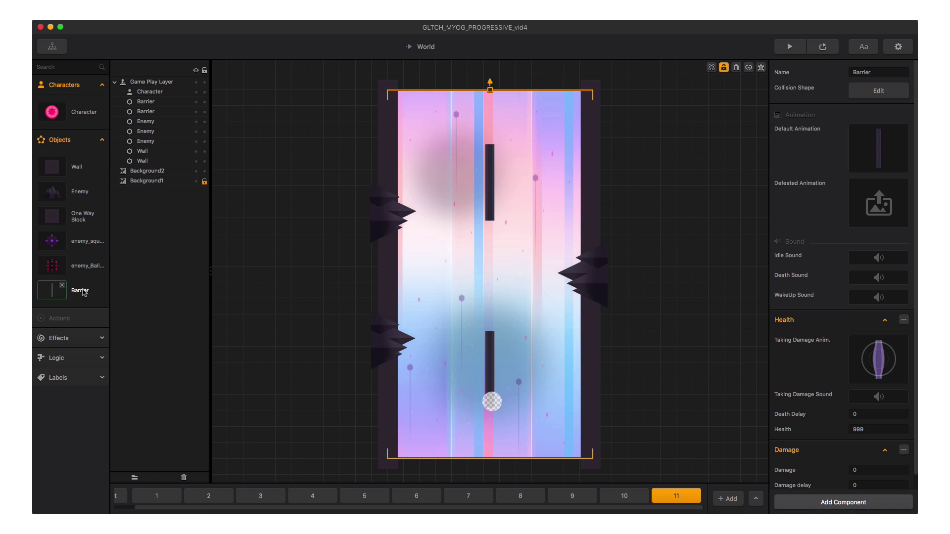
pyautogui.scroll(-1, 802, 414)
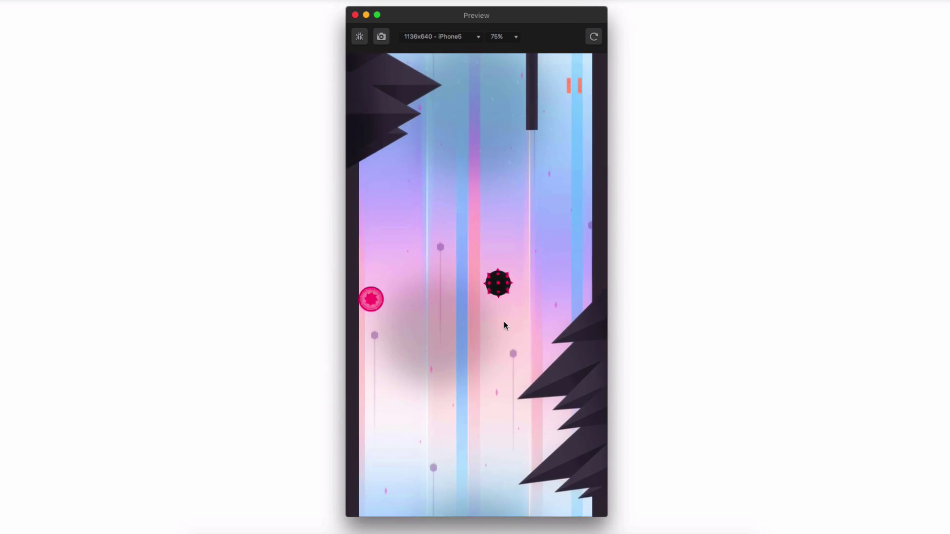
# Play-test a level run in the preview, jumping between spikes, ball enemies and the off-centre barrier.
pyautogui.click(504, 321)
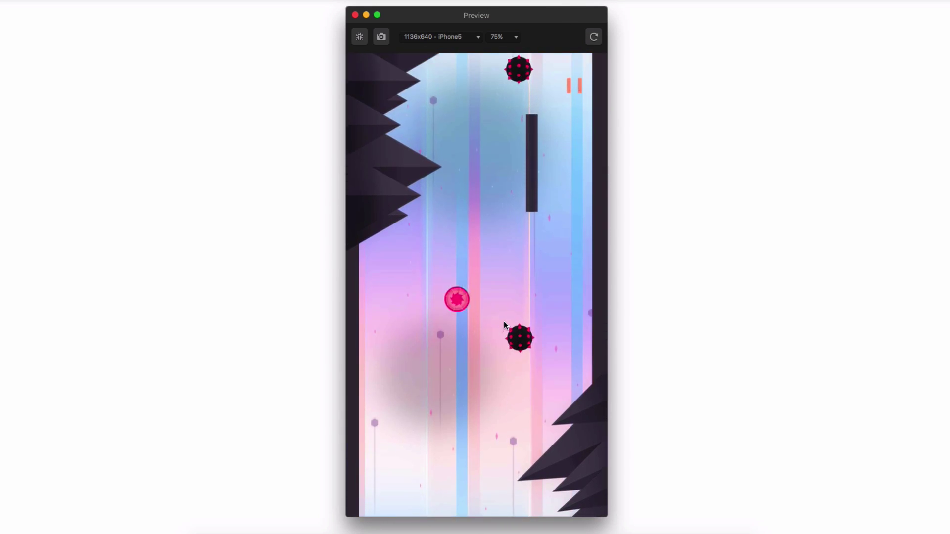
pyautogui.click(503, 322)
pyautogui.click(504, 323)
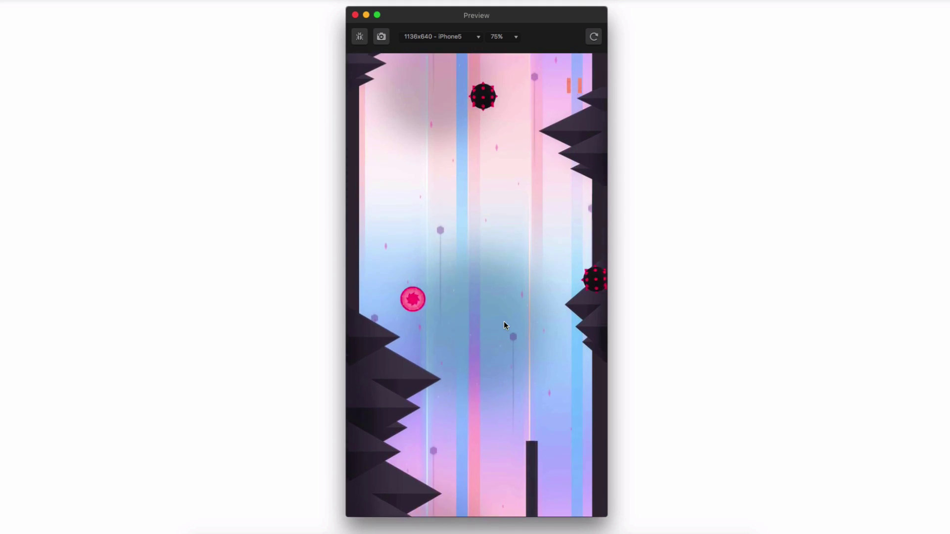
pyautogui.click(504, 322)
pyautogui.click(503, 323)
pyautogui.click(504, 322)
pyautogui.click(504, 322)
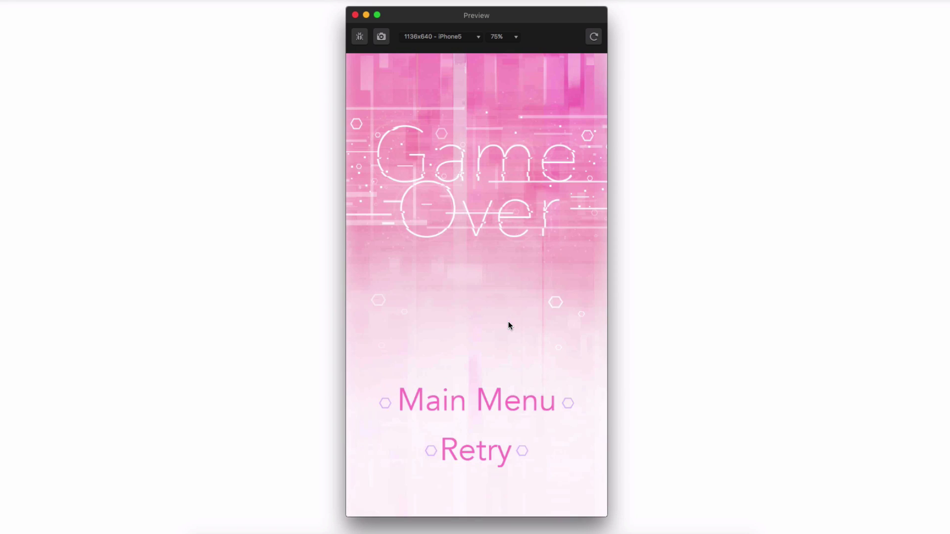
# Retry from the Game Over screen and test the character's movement around the first ball enemy and wall spikes.
pyautogui.click(490, 452)
pyautogui.click(500, 328)
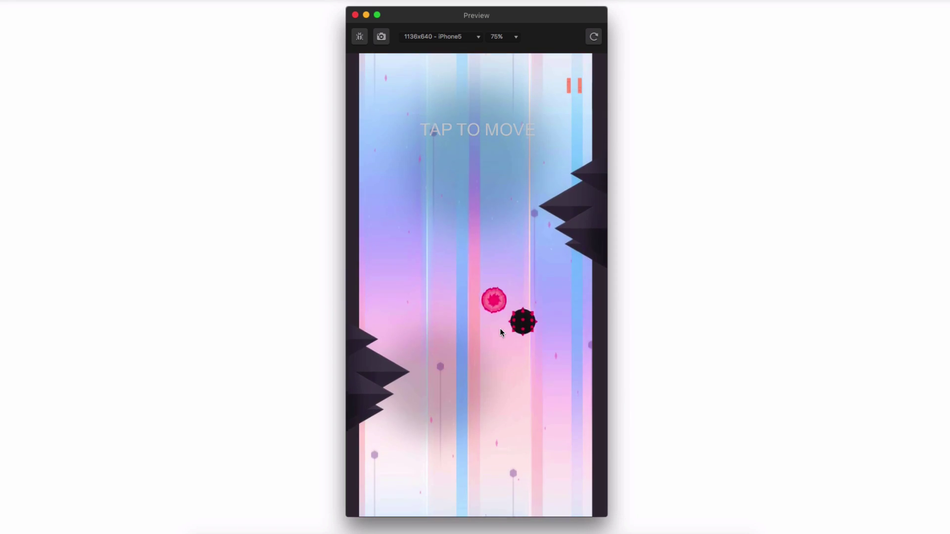
pyautogui.click(499, 328)
pyautogui.click(500, 328)
pyautogui.click(499, 328)
pyautogui.click(500, 328)
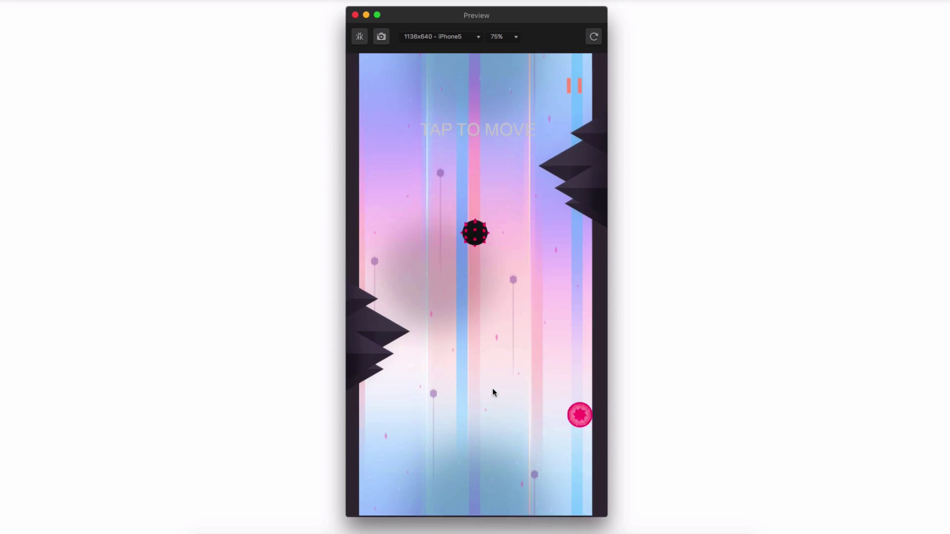
# Play through successive scenes in the preview to check the square enemies, ball enemies, spikes and barriers together.
pyautogui.click(493, 393)
pyautogui.click(493, 393)
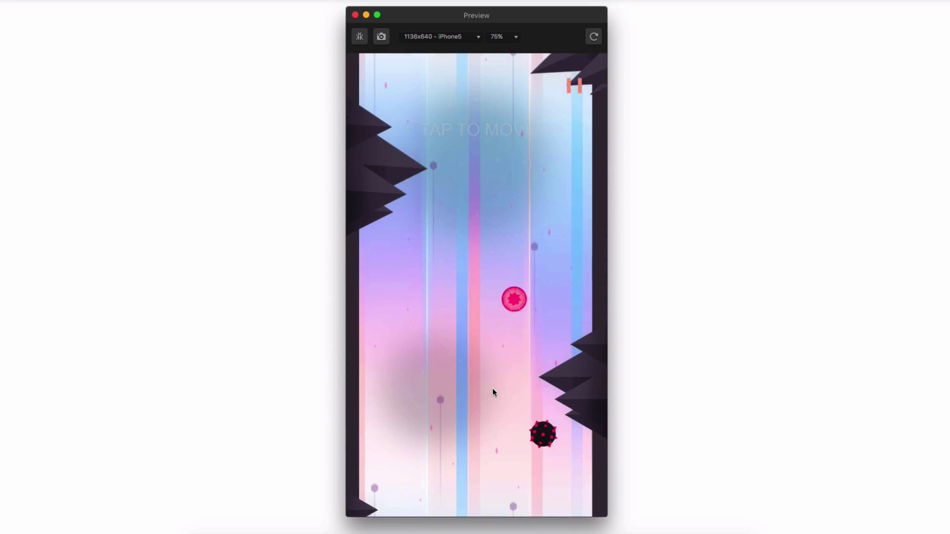
pyautogui.click(493, 395)
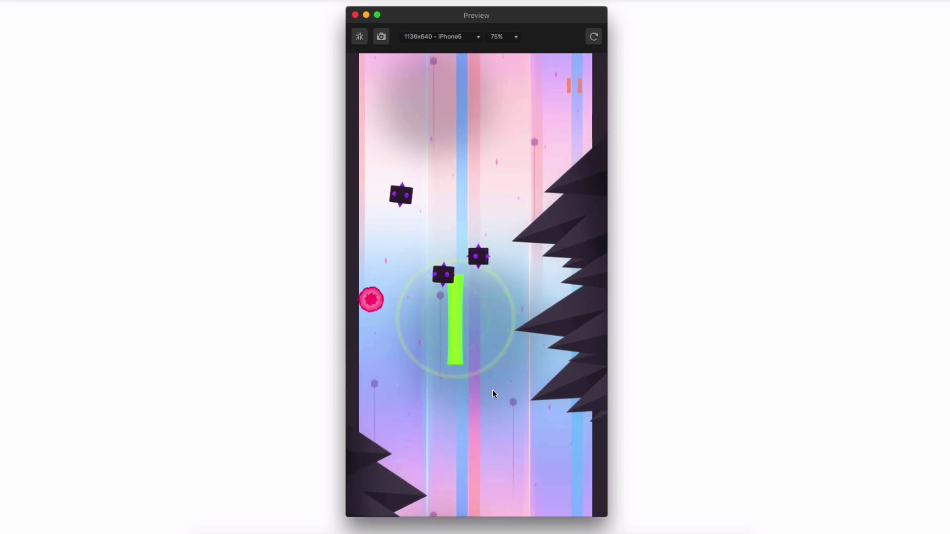
pyautogui.click(493, 391)
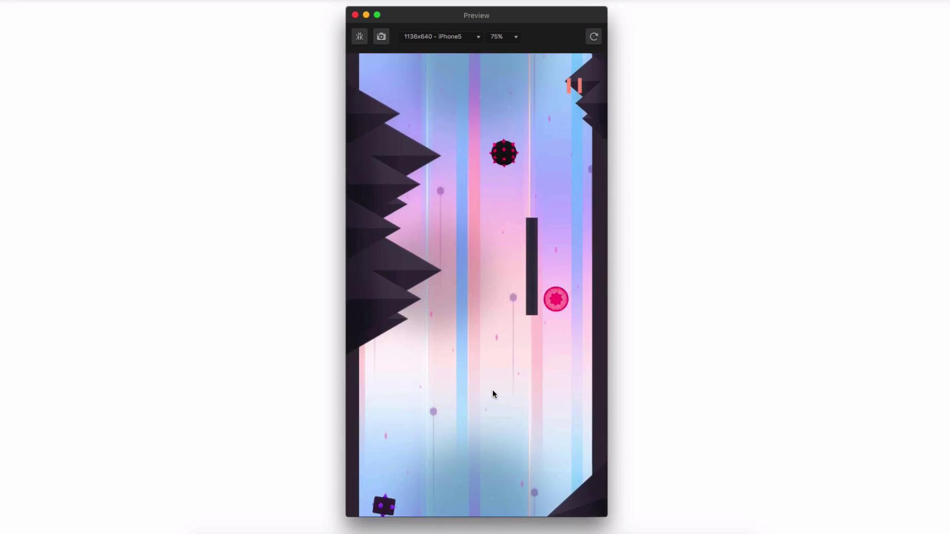
pyautogui.click(493, 393)
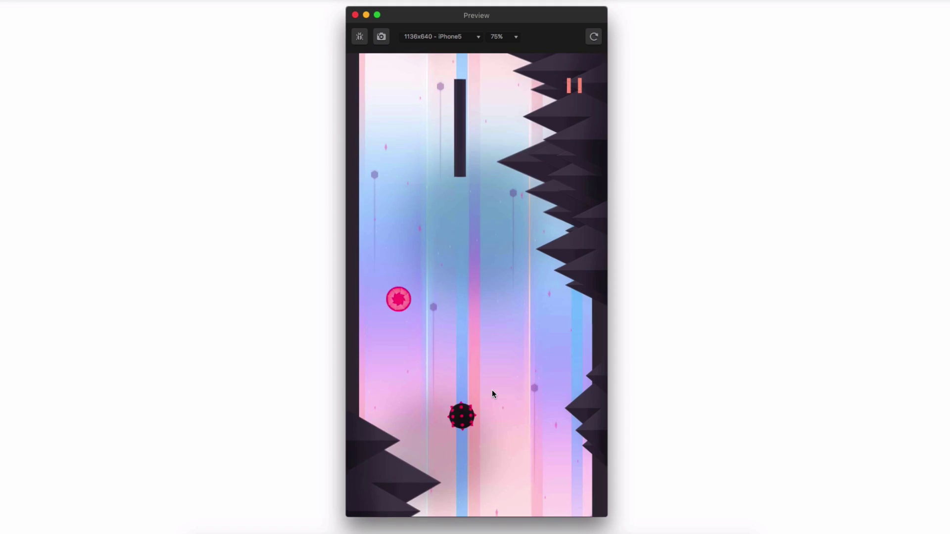
pyautogui.click(492, 393)
pyautogui.click(492, 392)
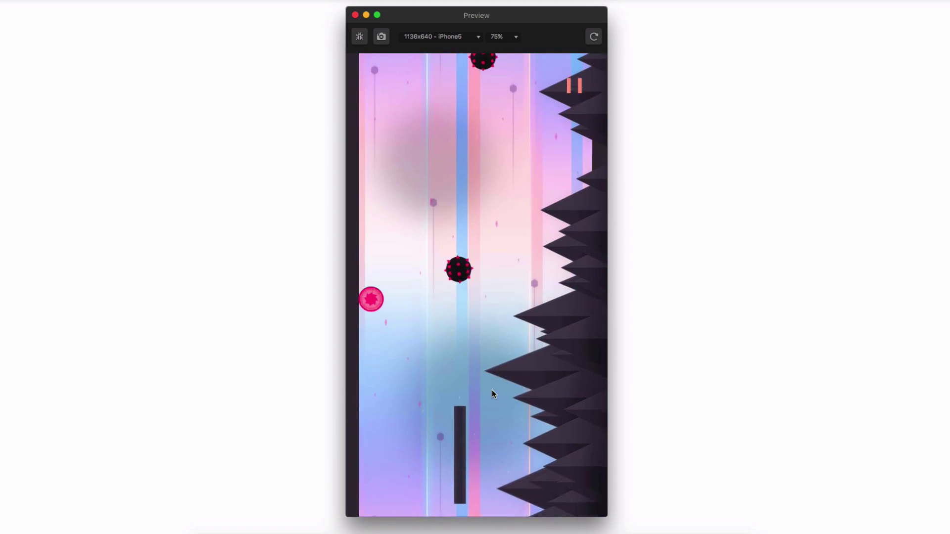
pyautogui.click(492, 391)
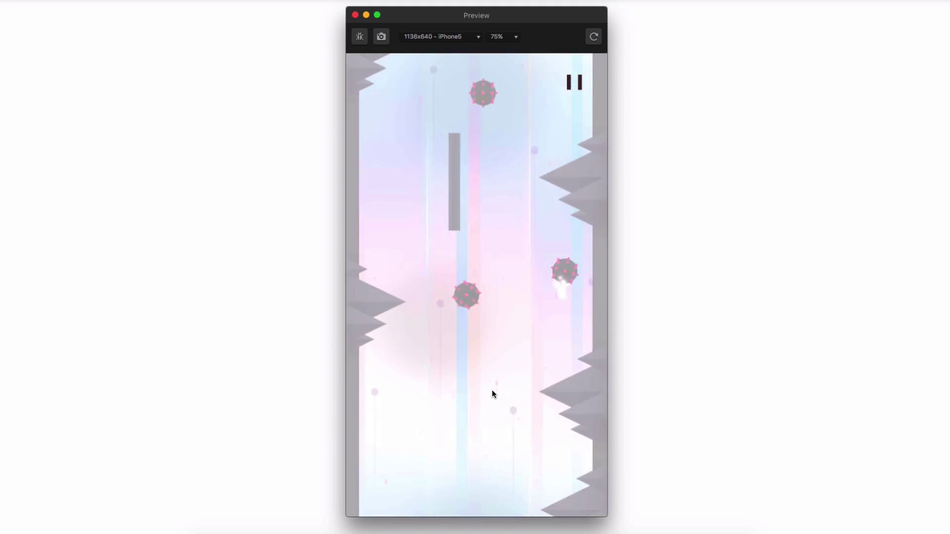
# Retry the game twice more in the preview to recheck collisions in the opening scene.
pyautogui.click(476, 428)
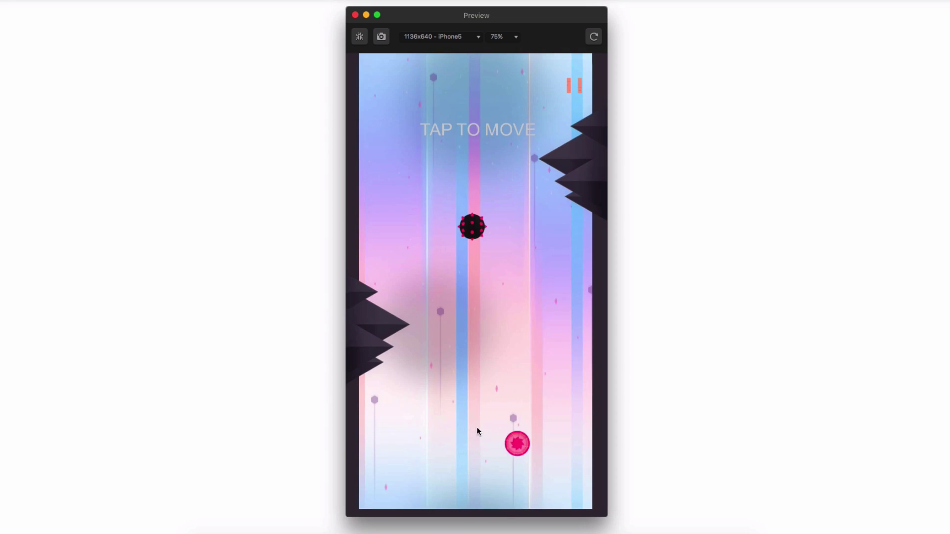
pyautogui.click(511, 358)
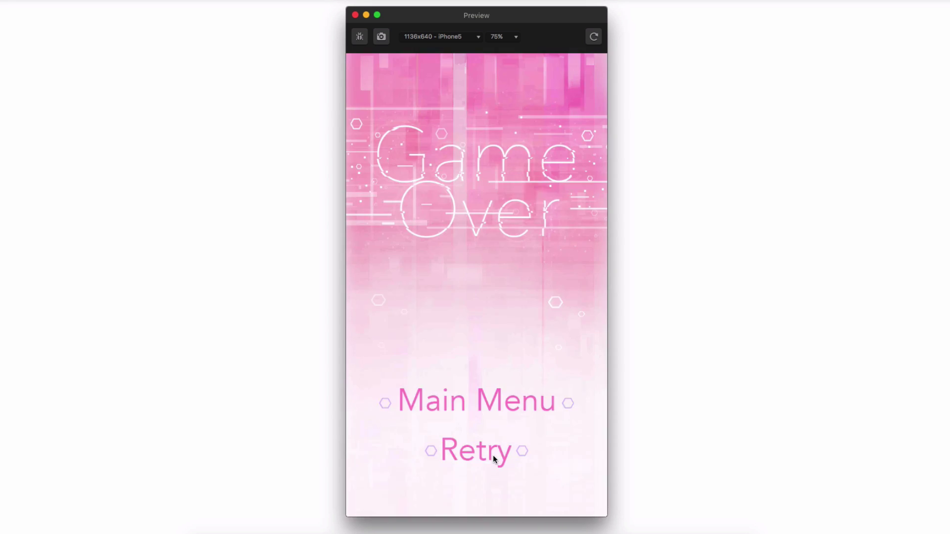
pyautogui.click(495, 451)
pyautogui.click(505, 420)
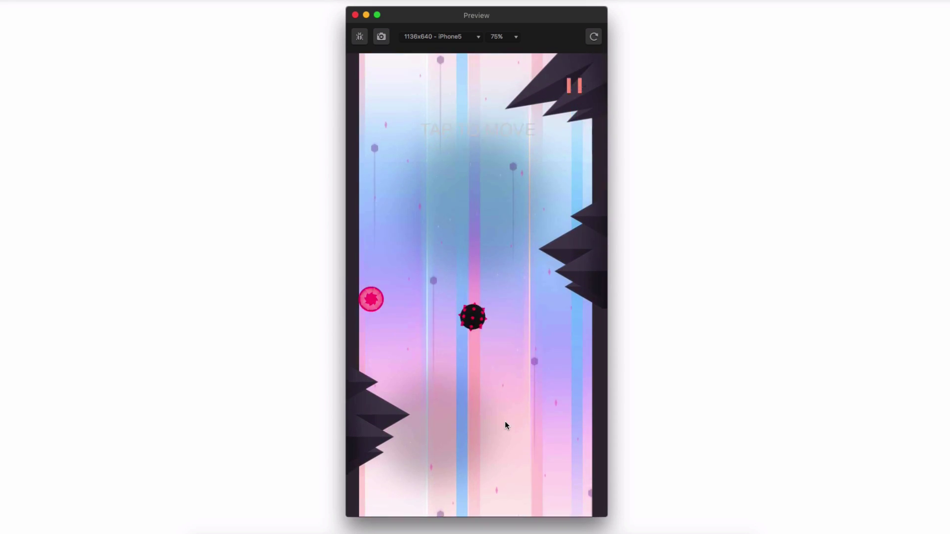